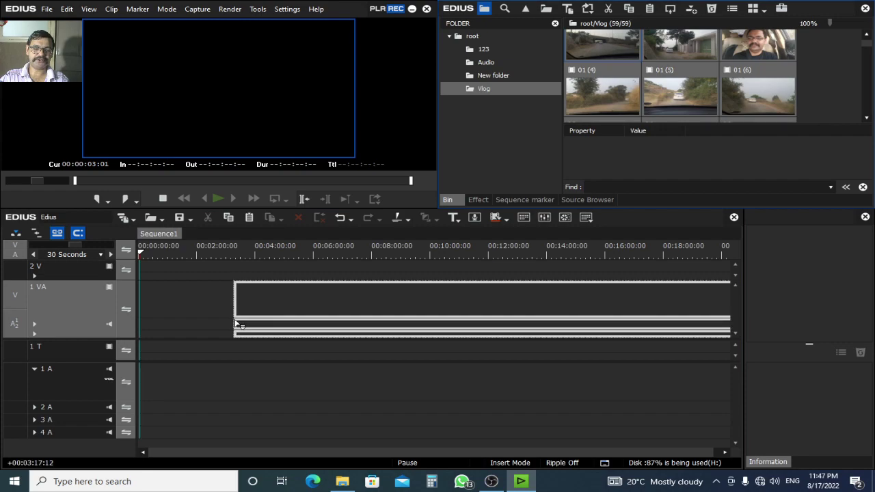
Place all clips from the Vlog bin on the 1 VA track starting at 00:03:17:12 and scan along them.
left_click(225, 253)
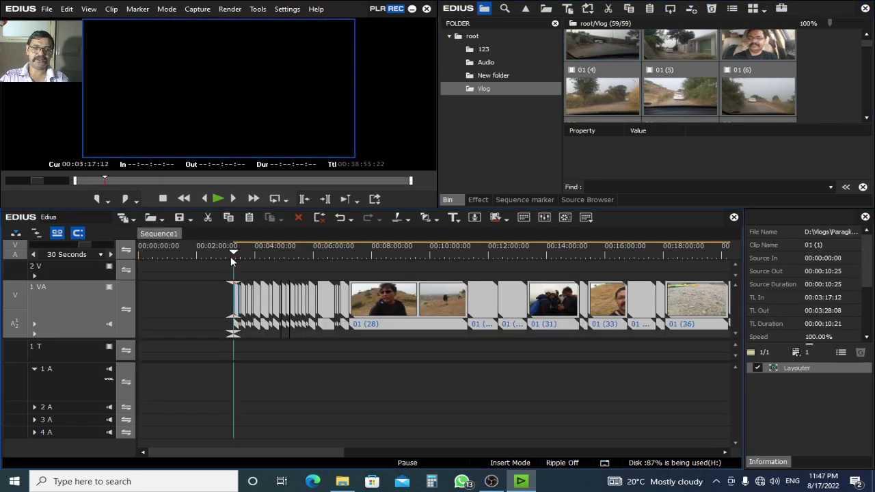
scroll(254, 278, "up", 5)
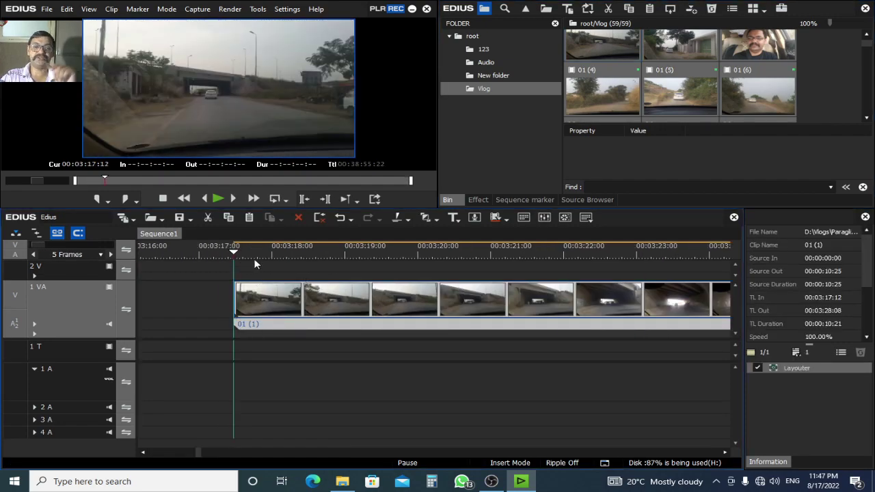
left_click_drag(256, 254, 244, 294)
scroll(295, 296, "down", 8)
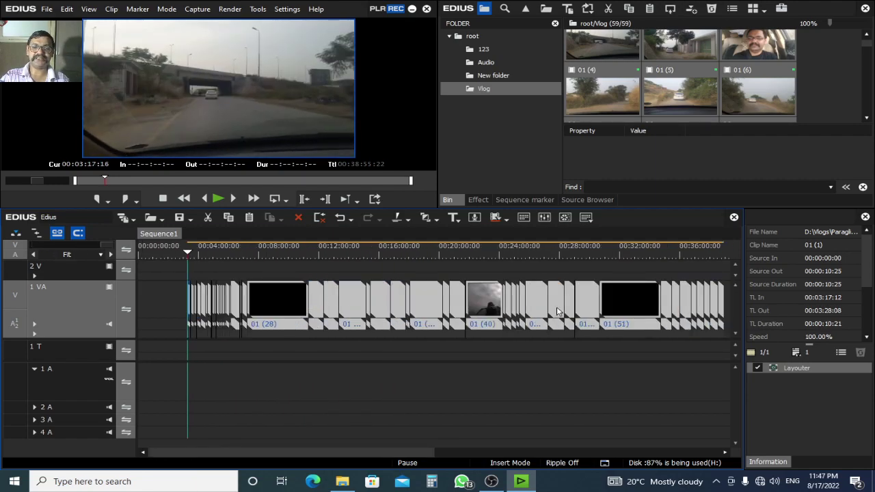
left_click_drag(332, 259, 233, 259)
Play the opening clip 01 (1) on the 1 VA track from near its start, pausing partway through.
scroll(207, 280, "up", 7)
left_click(252, 378)
left_click(235, 315)
scroll(234, 315, "up", 2)
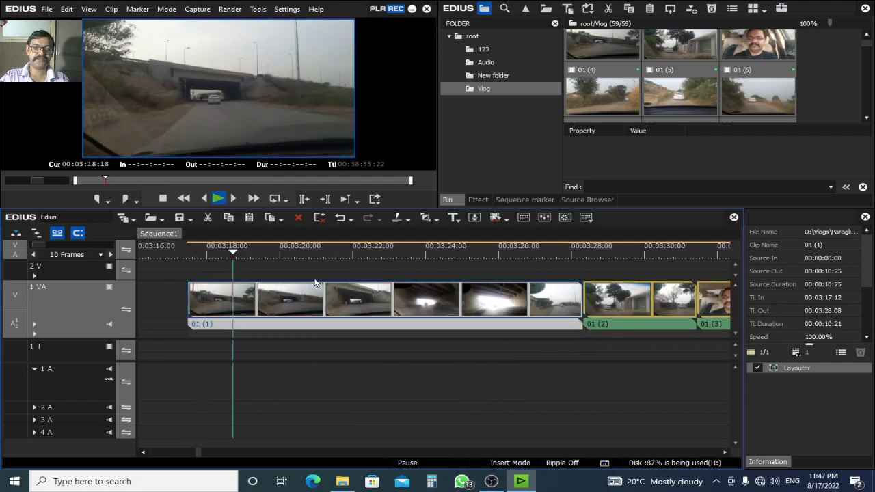
key("space")
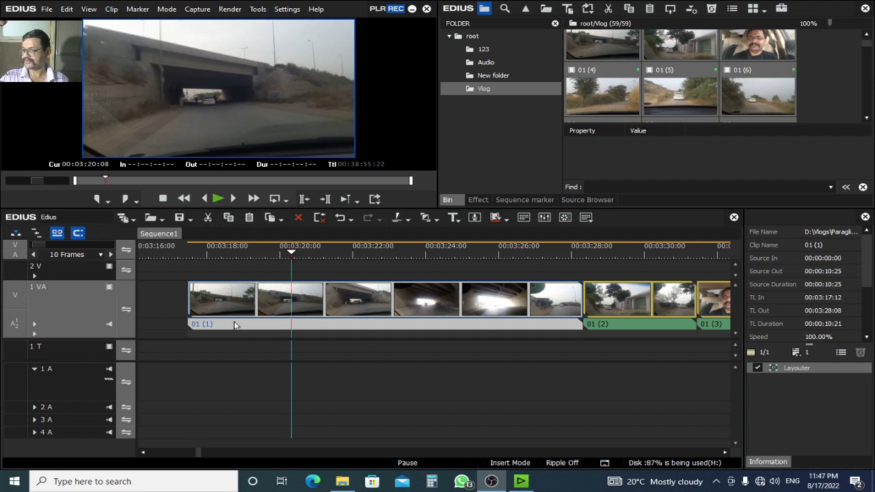
key("space")
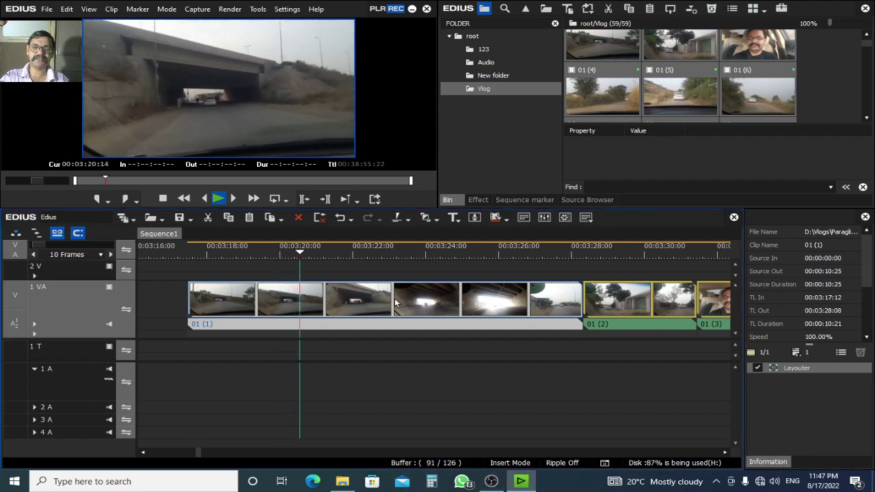
key("space")
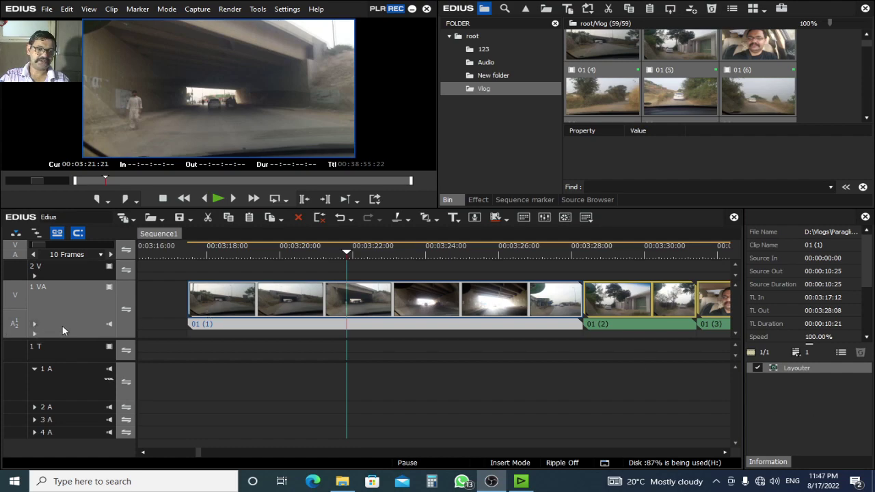
Preview clip 01 (1) with the 1 VA track's audio muted, showing and hiding its waveform, and restore the track's sound.
left_click(34, 325)
key("space")
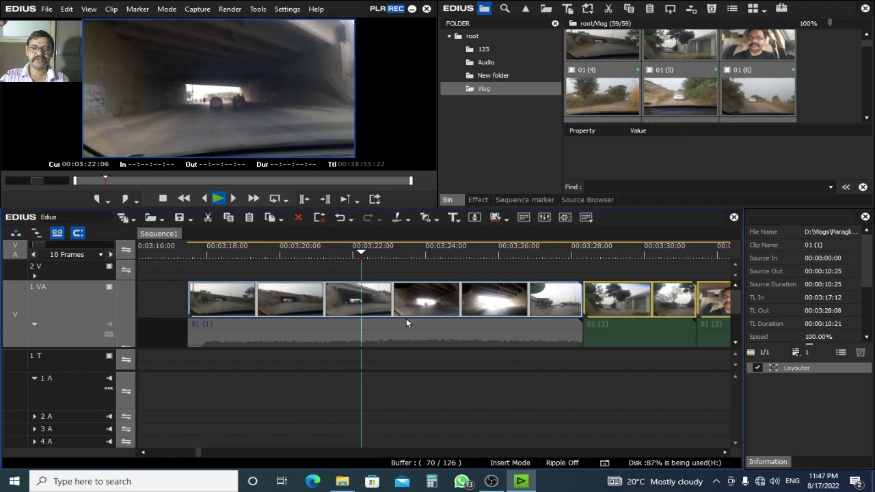
left_click(34, 324)
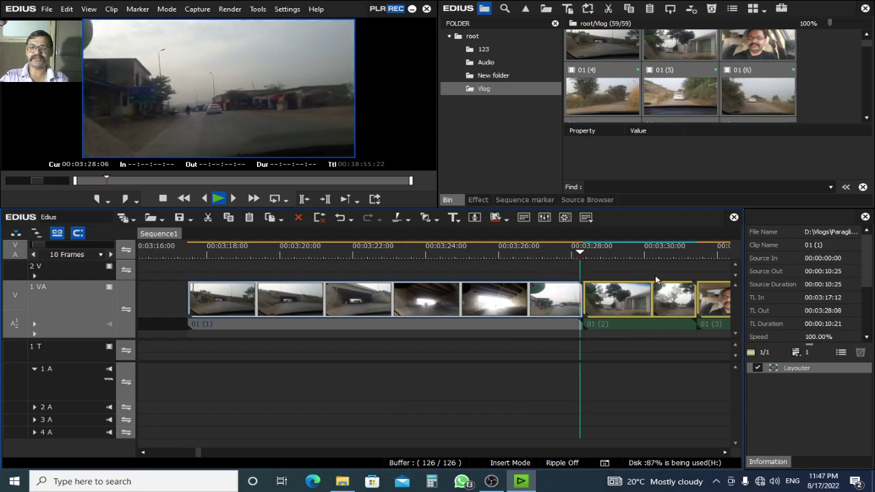
key("space")
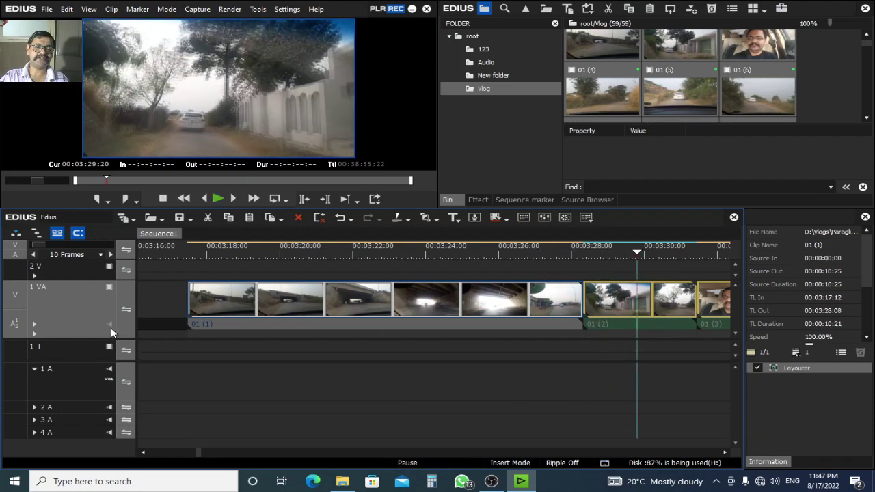
left_click(110, 324)
Select every clip on the 1 VA track and delete only their audio portions, keeping the video.
scroll(381, 335, "down", 2)
scroll(381, 337, "down", 5)
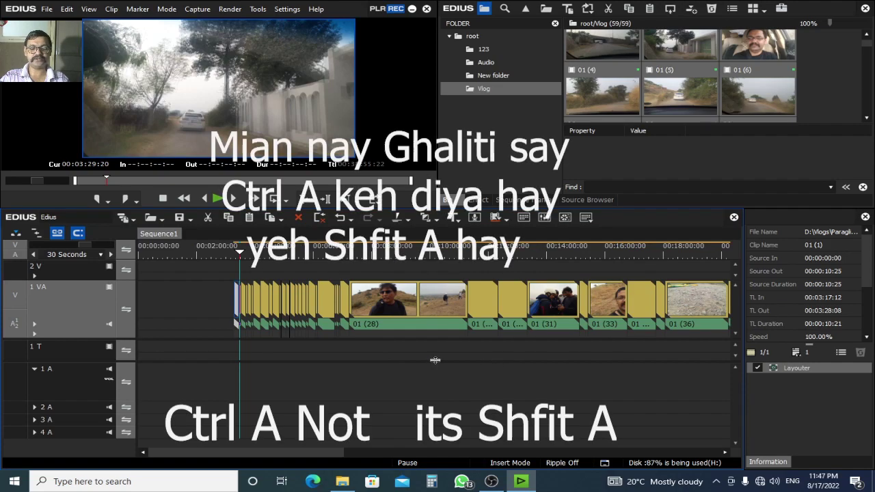
key("shift+a")
left_click_drag(467, 256, 439, 256)
scroll(457, 276, "down", 1)
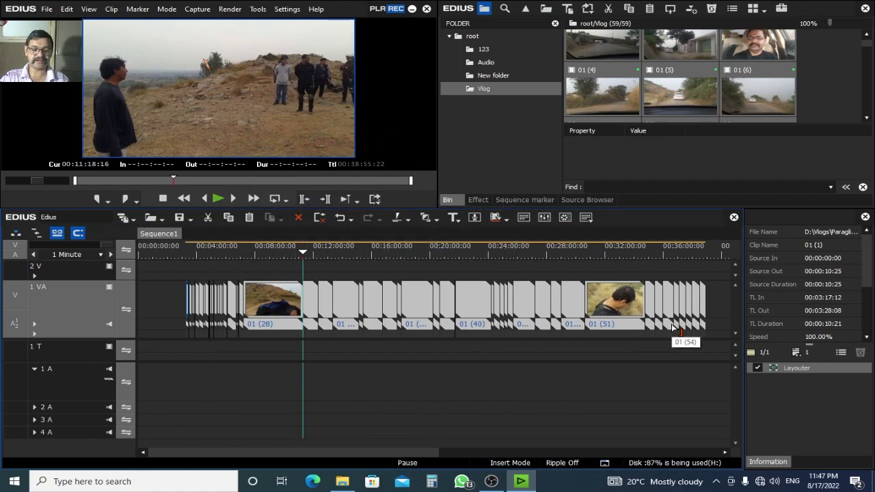
key("alt+a")
left_click(521, 400)
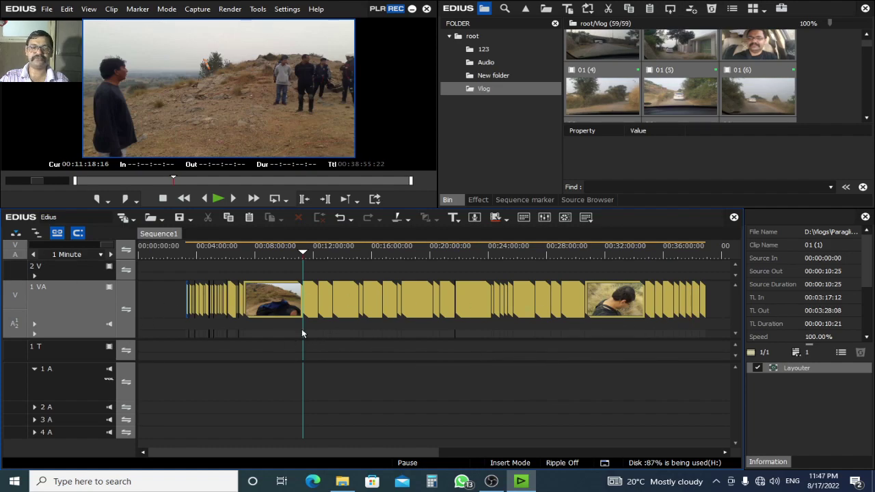
Inspect clip 01 (29) and its neighbours, and undo the deletion of the clips' audio.
scroll(383, 307, "up", 5)
left_click(354, 314)
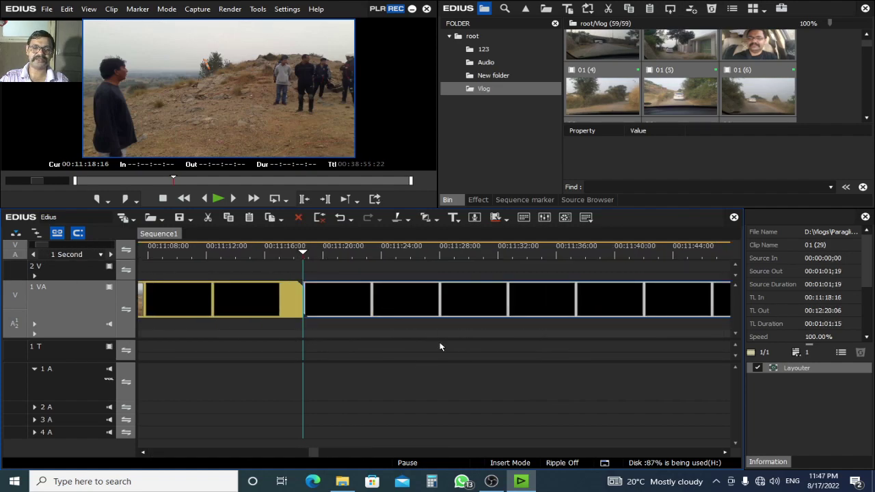
scroll(345, 253, "down", 4)
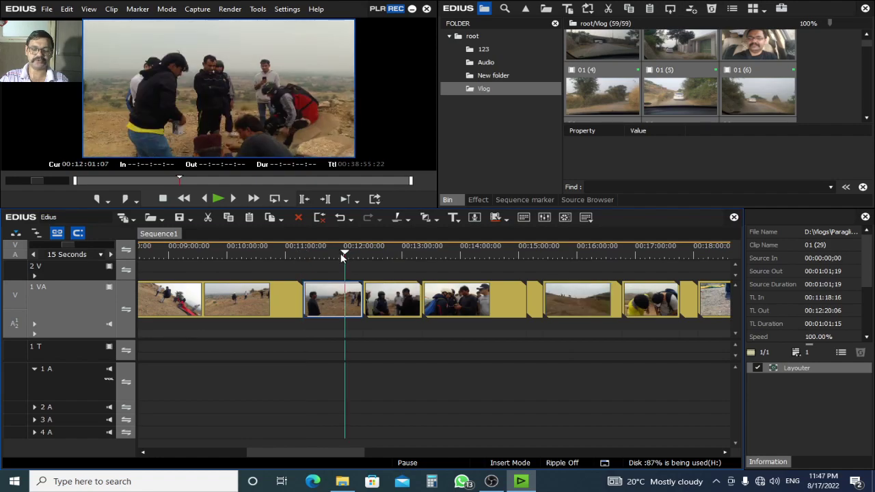
key("ctrl+z")
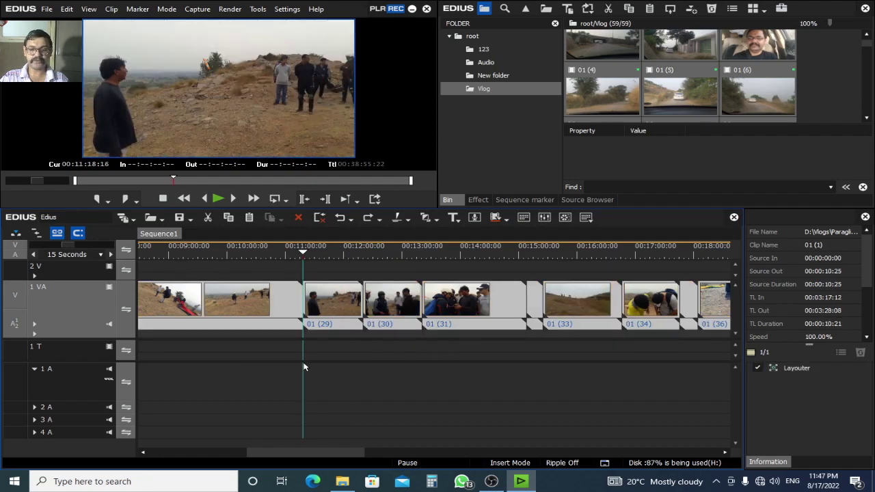
Select all clips on the 1 VA track again, delete their audio portions, and return the playhead to 00:03:17:12.
left_click(431, 366)
scroll(322, 323, "down", 5)
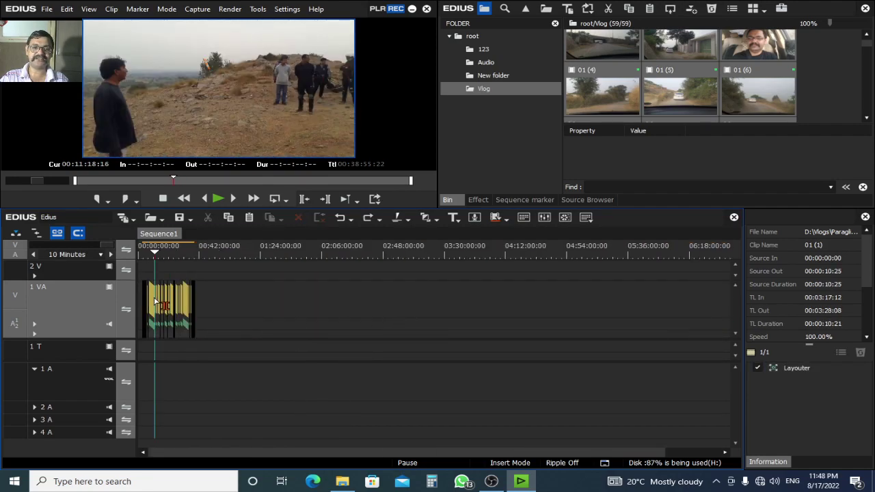
scroll(155, 301, "up", 4)
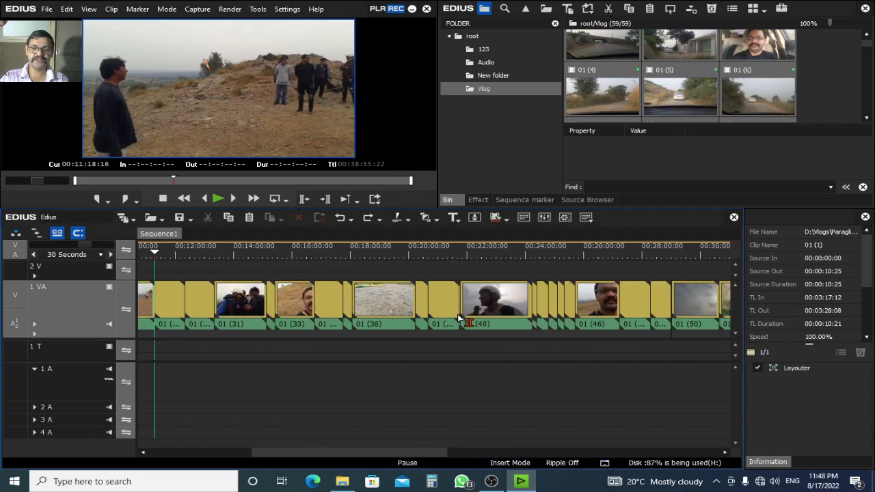
scroll(458, 316, "down", 2)
key("shift+a")
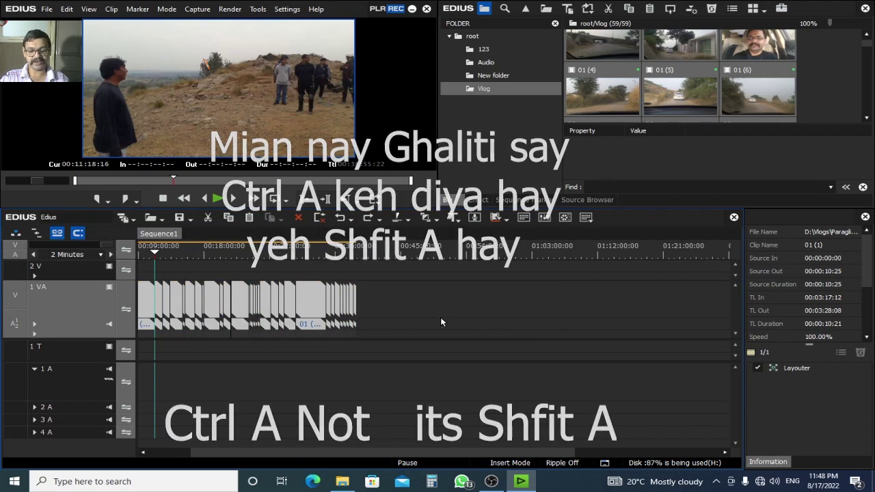
left_click(396, 321)
scroll(177, 271, "up", 3)
scroll(177, 270, "up", 5)
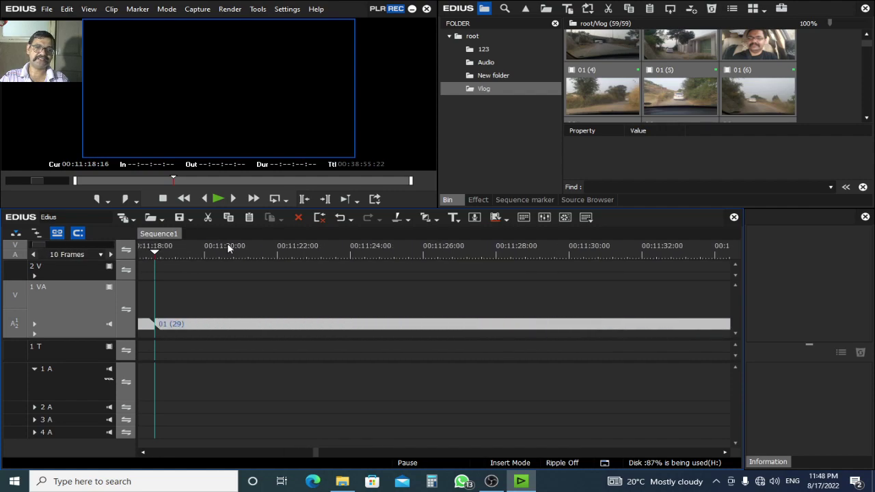
scroll(287, 257, "down", 1)
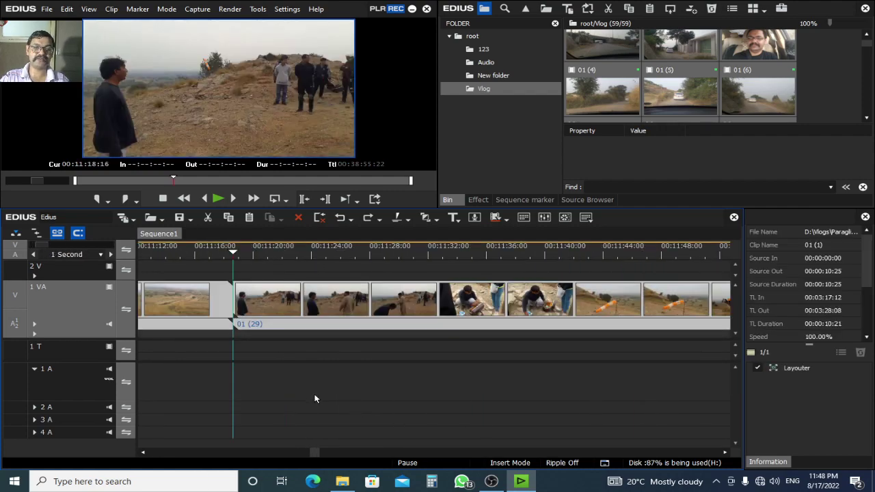
scroll(315, 398, "down", 6)
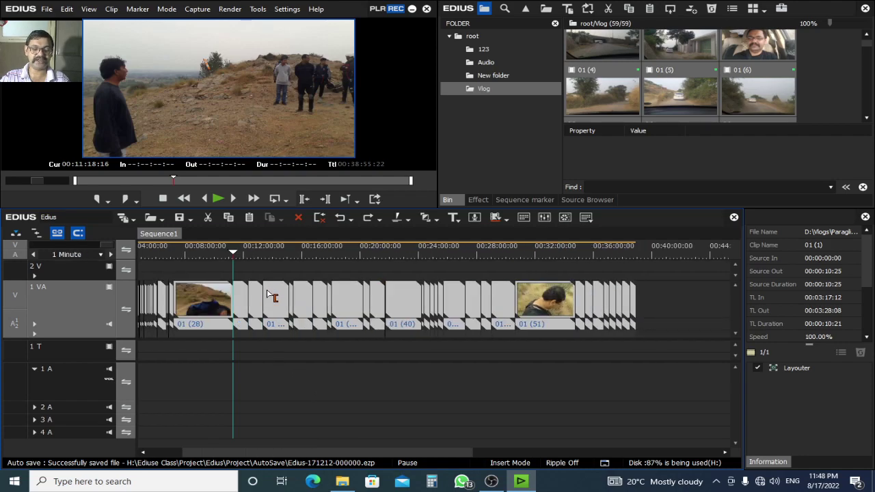
left_click_drag(248, 249, 186, 321)
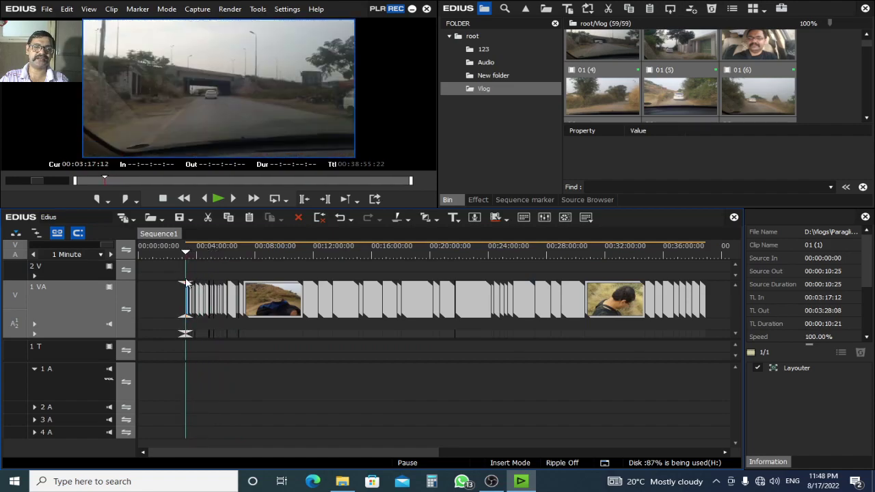
Play the video-only clip 01 (1) from its start at 00:03:17:12 and pause at 00:03:20:13.
scroll(322, 321, "up", 8)
left_click_drag(207, 248, 295, 250)
scroll(321, 284, "down", 4)
scroll(360, 266, "down", 4)
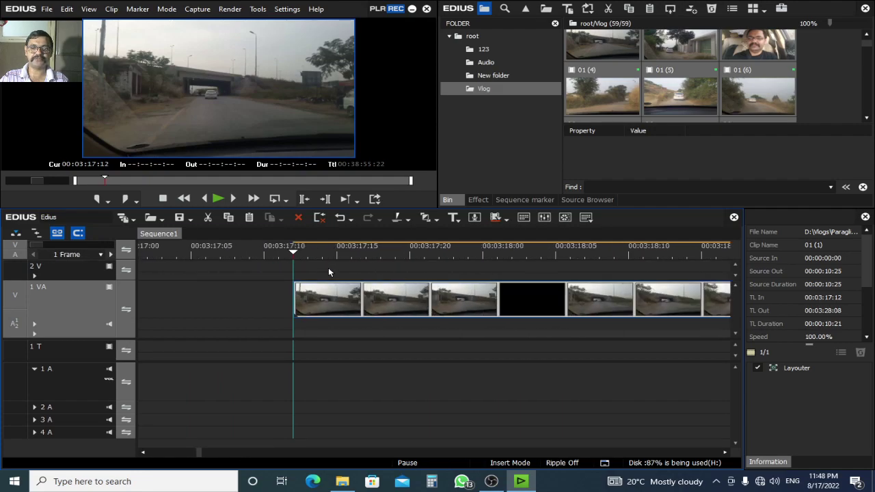
left_click_drag(502, 250, 293, 253)
scroll(358, 294, "up", 8)
key("space")
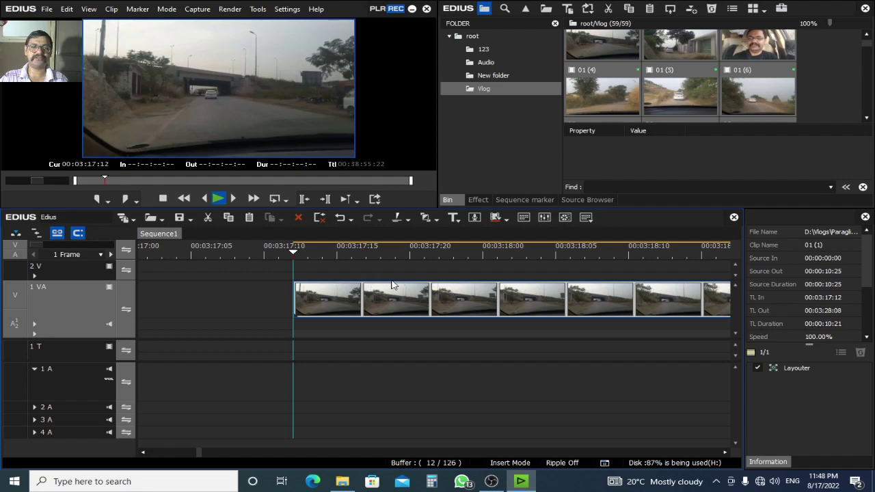
scroll(688, 277, "down", 4)
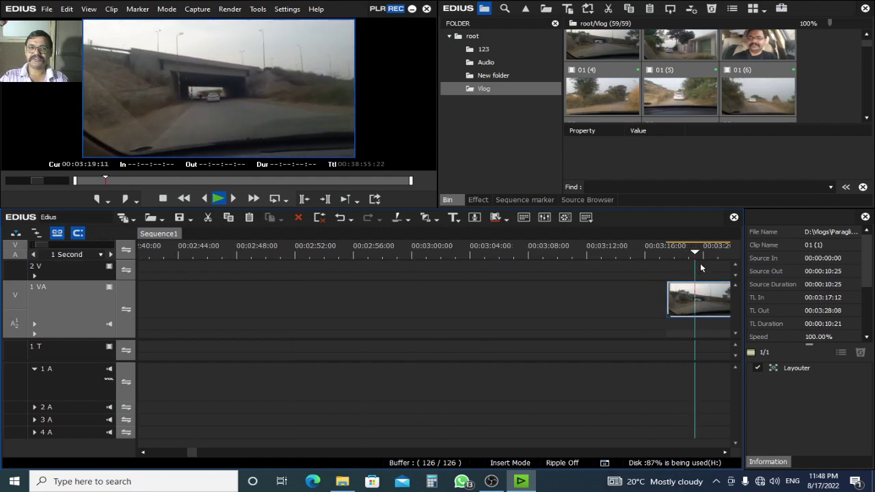
key("space")
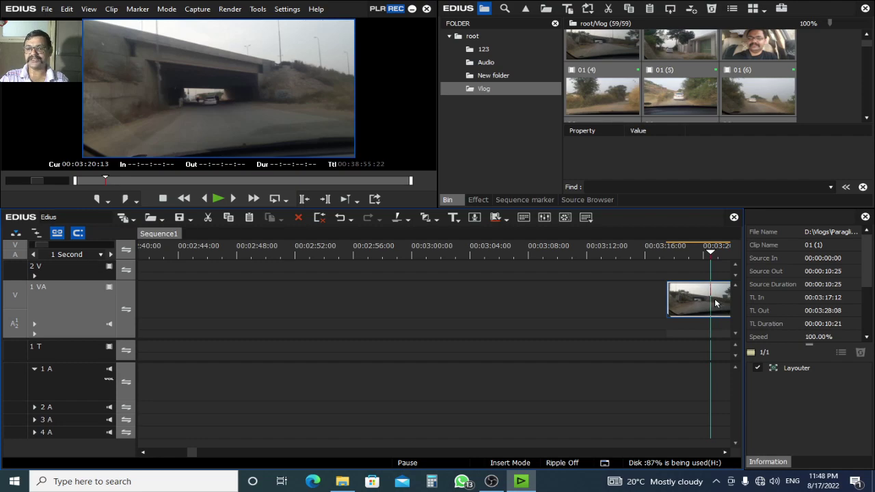
Try splitting clip 01 (1) at 00:03:20:13 and undo the cut.
key("c")
left_click_drag(709, 253, 731, 254)
key("ctrl+z")
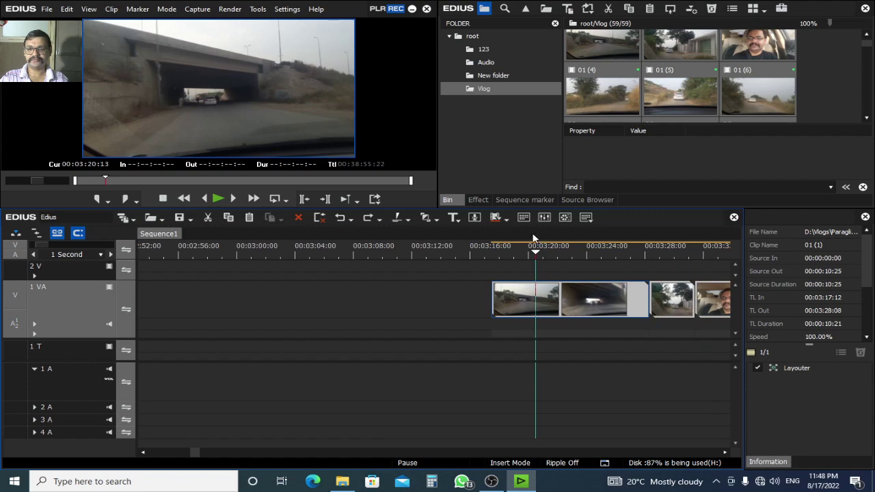
Examine clip 01 (1) around 00:03:18:12 at timeline scales ranging from 1 frame to 10 minutes.
scroll(536, 247, "up", 2)
left_click_drag(537, 250, 347, 317)
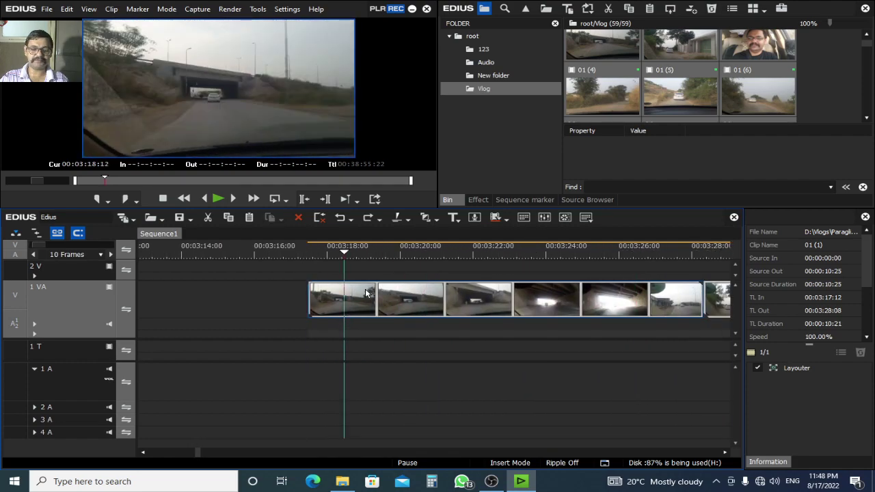
scroll(366, 291, "up", 2)
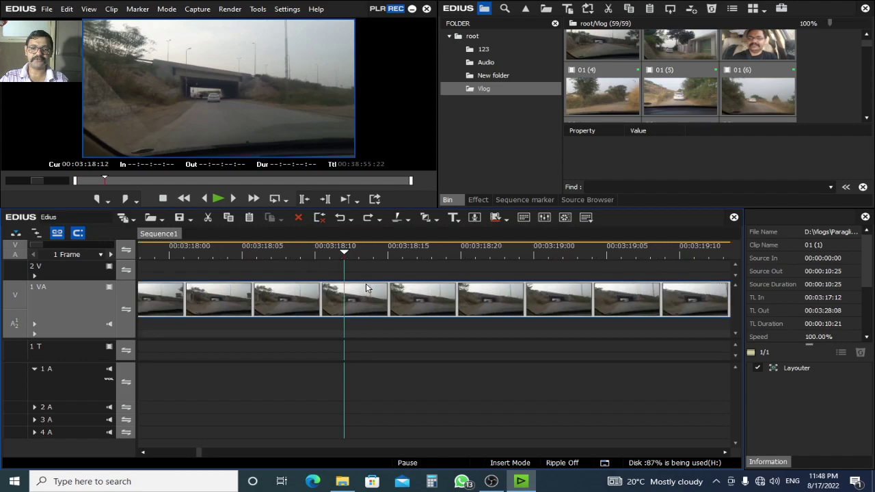
scroll(366, 289, "down", 3)
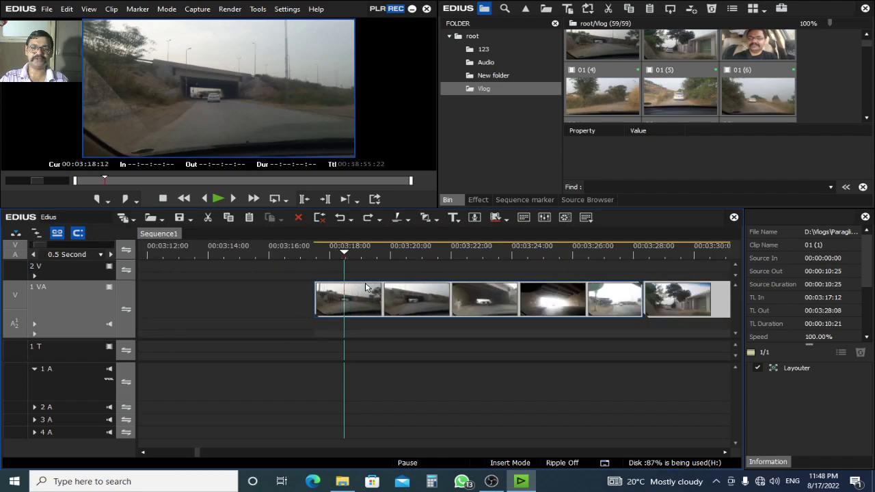
scroll(366, 288, "up", 3)
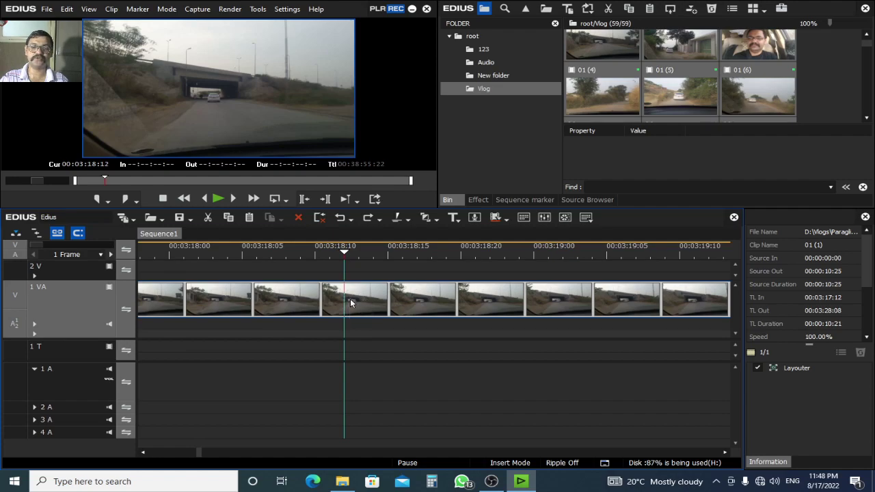
scroll(350, 302, "down", 5)
scroll(349, 305, "down", 6)
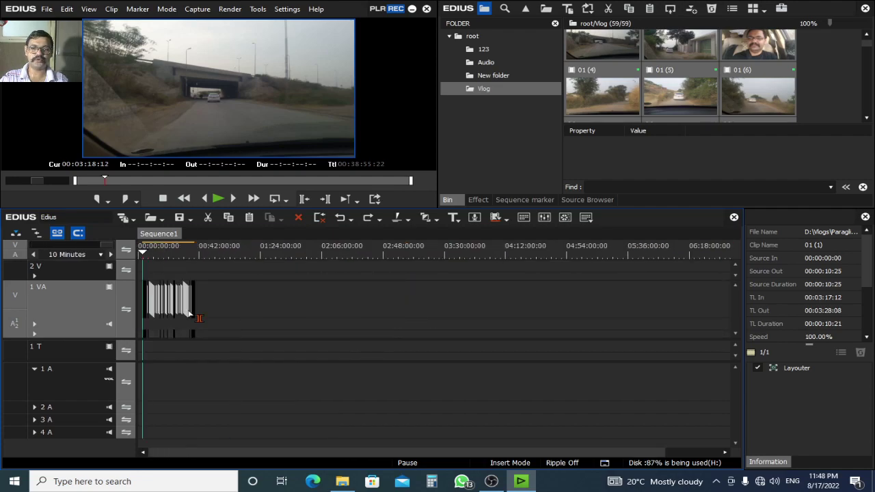
scroll(151, 294, "up", 6)
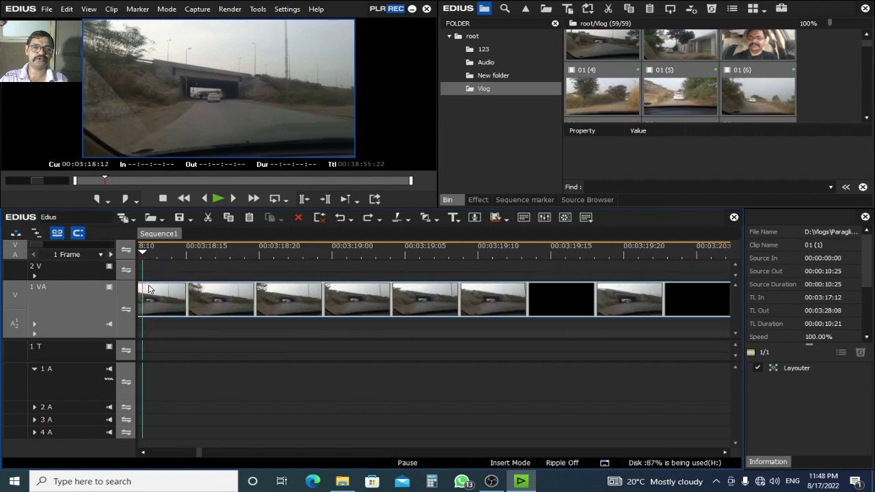
scroll(207, 292, "up", 4)
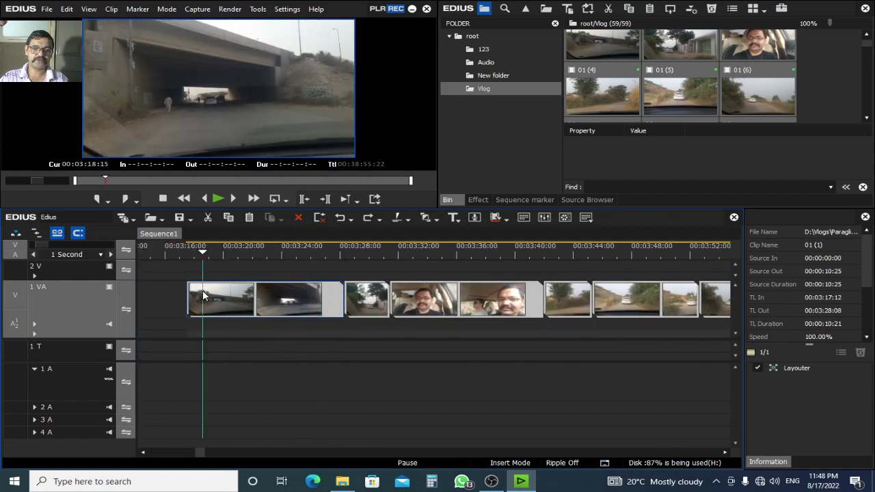
Try splitting clip 01 (1) at 00:03:18:15 and deleting the section before the cut.
left_click_drag(216, 251, 385, 327)
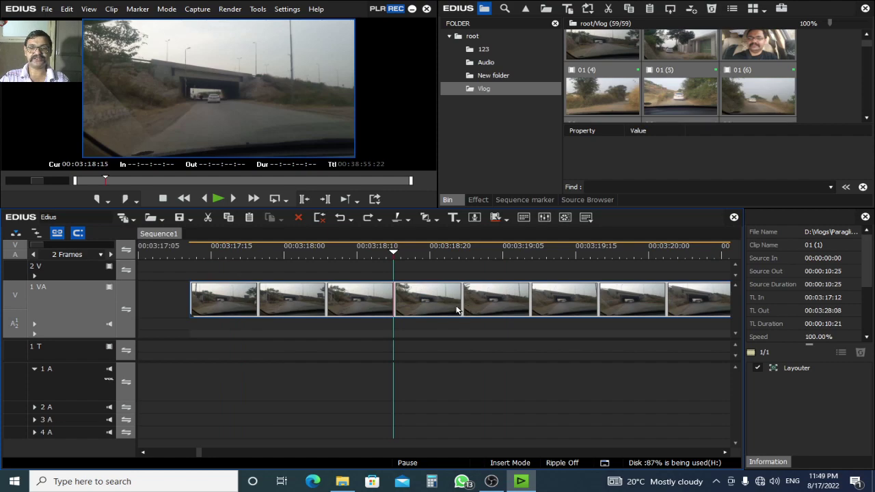
key("c")
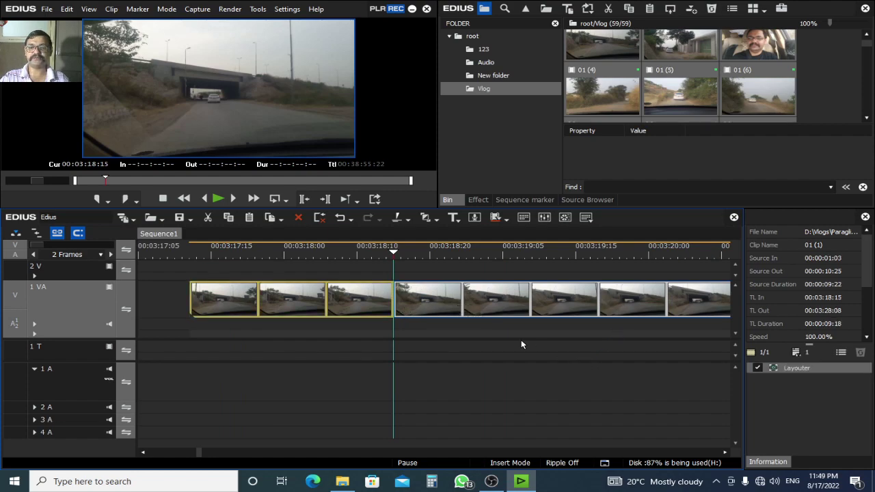
left_click_drag(405, 258, 393, 333)
left_click_drag(362, 304, 311, 268)
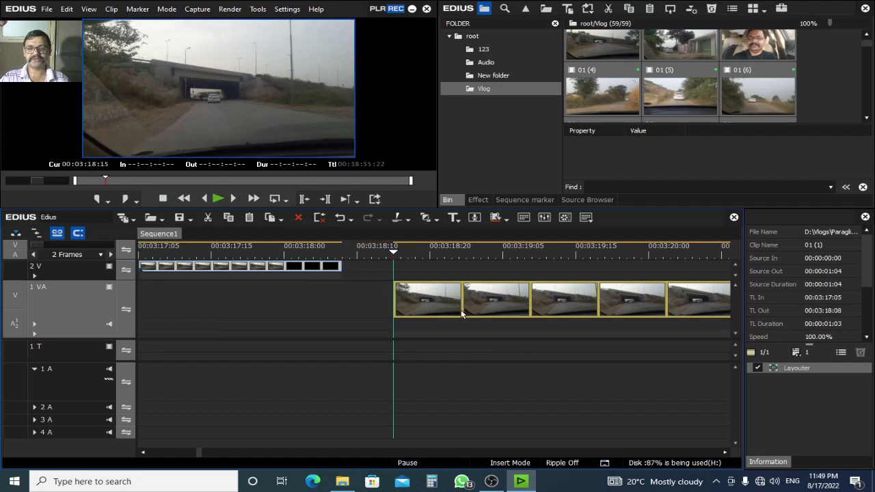
key("ctrl+z")
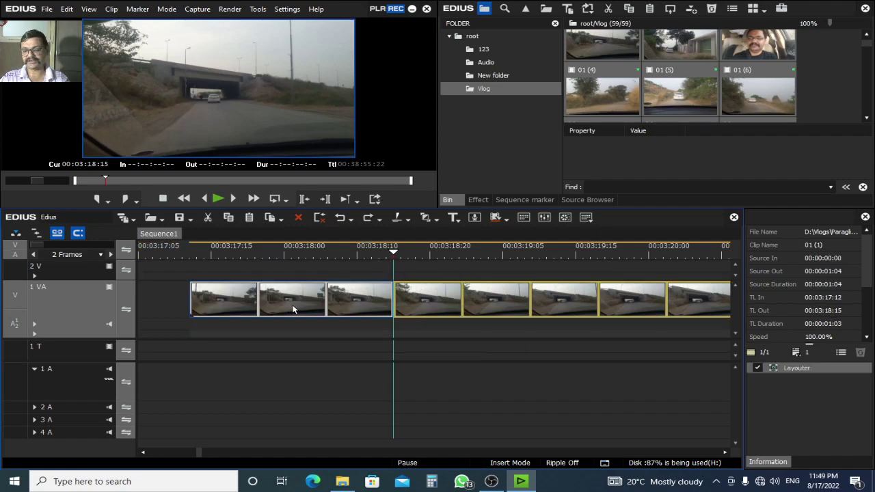
key("Delete")
Play the remaining part of clip 01 (1), split it at 00:03:20:11 and delete the section after the cut.
key("space")
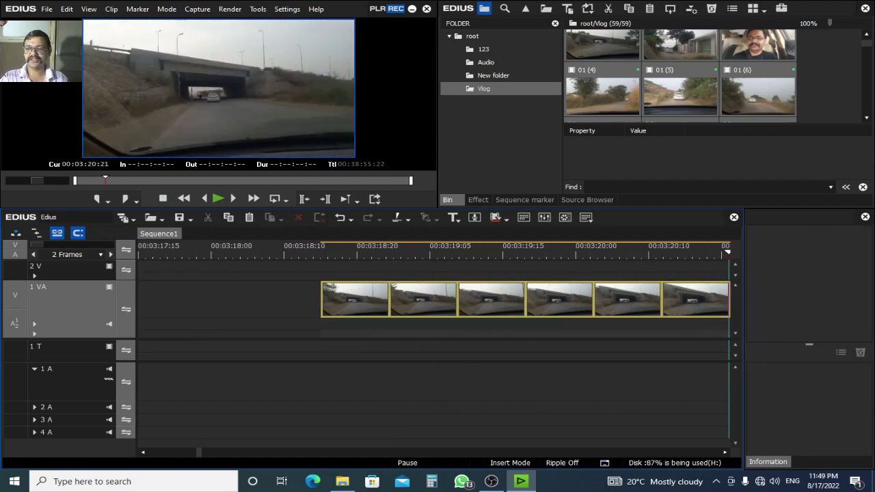
left_click_drag(729, 301, 510, 313)
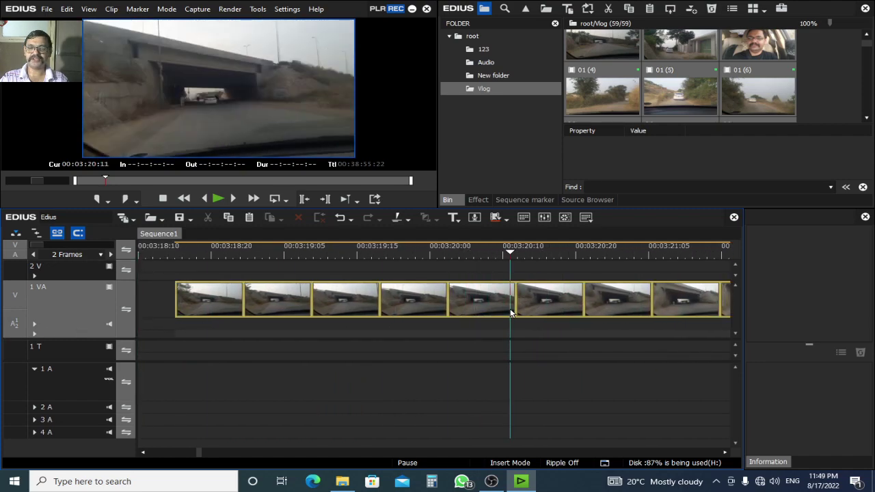
left_click(511, 312)
key("c")
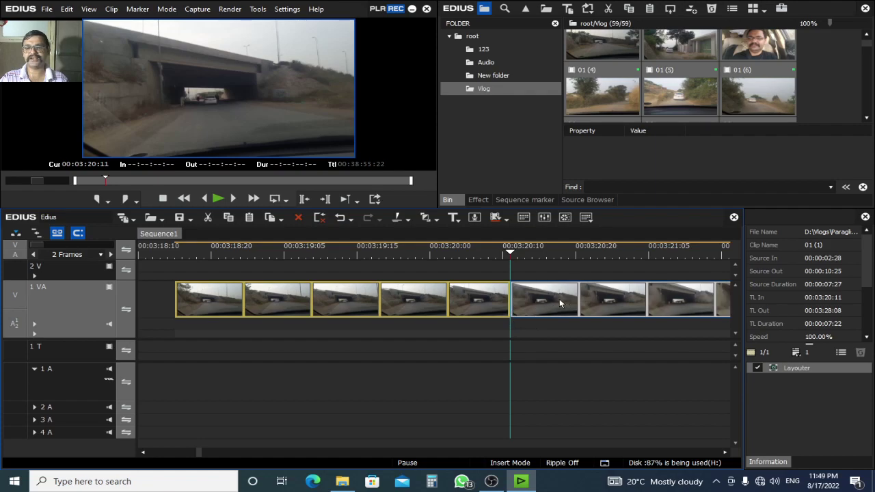
scroll(551, 286, "down", 1)
left_click_drag(511, 253, 604, 254)
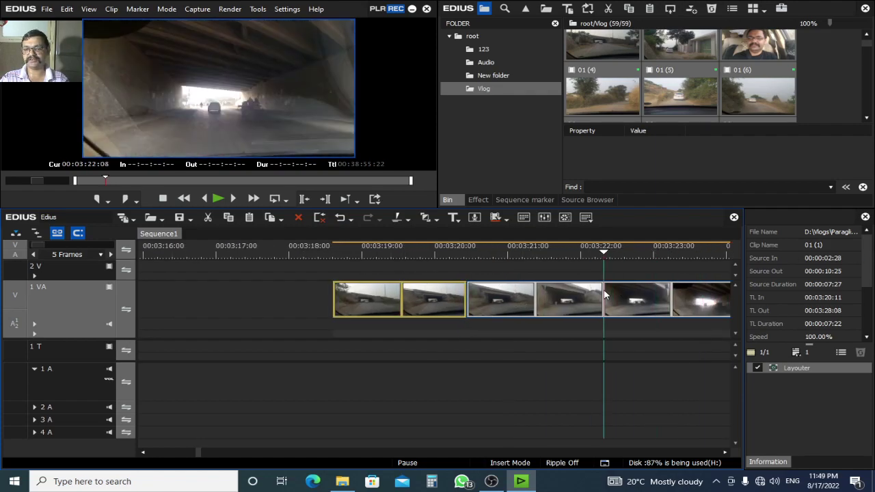
key("Delete")
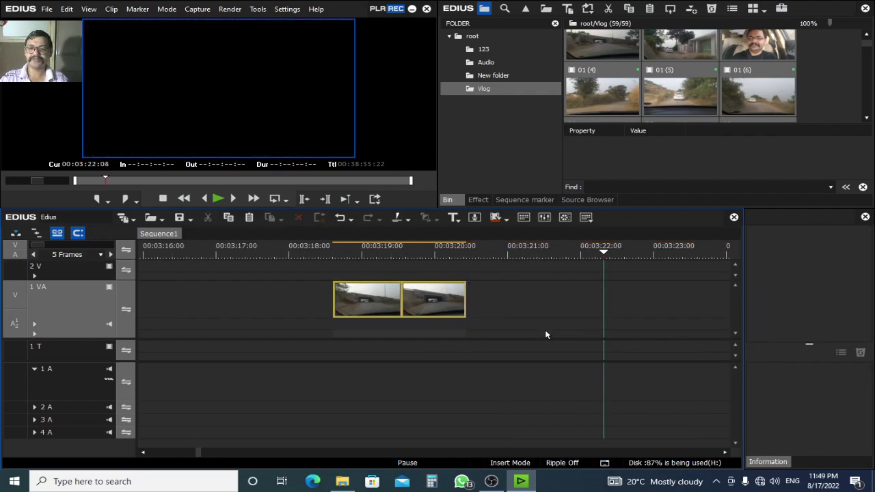
Undo both splits and both deletions on clip 01 (1).
key("ctrl+z")
key("ctrl+z")
key("ctrl+z")
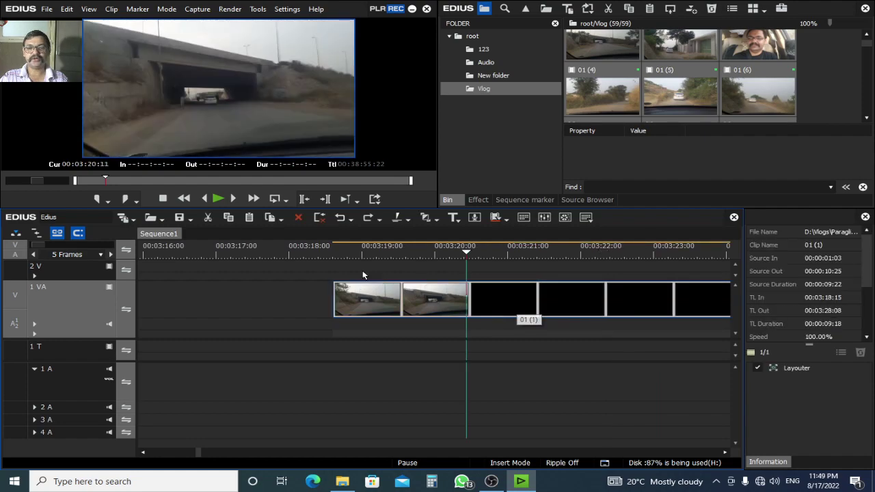
key("ctrl+z")
Select clip 01 (1) and trim its start directly to 00:03:19:19.
left_click(400, 336)
left_click_drag(334, 256, 199, 255)
left_click_drag(198, 318, 330, 320)
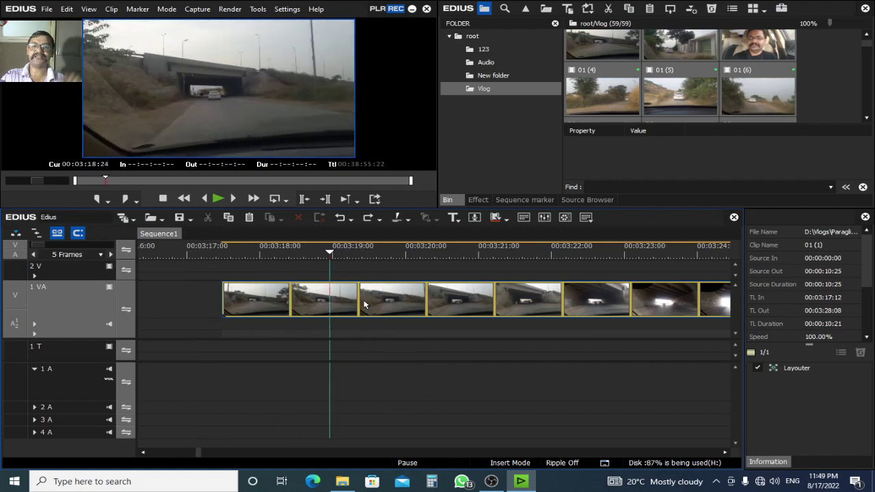
left_click(379, 308)
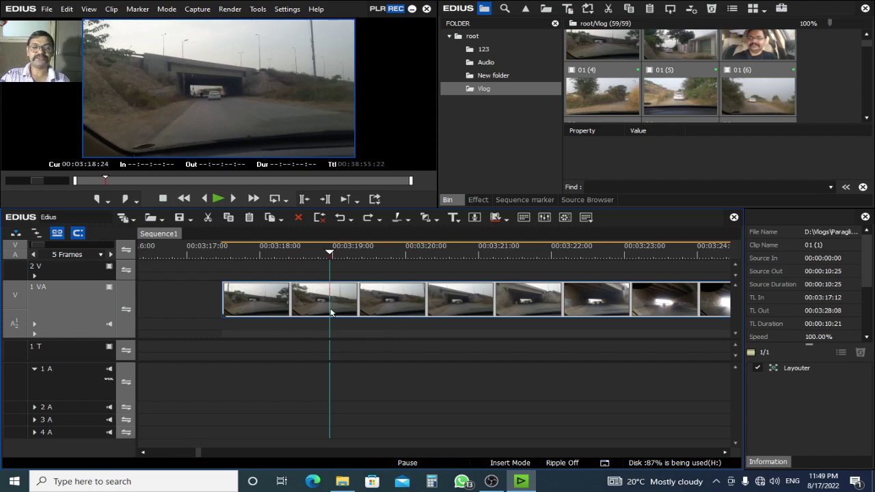
left_click_drag(335, 252, 387, 253)
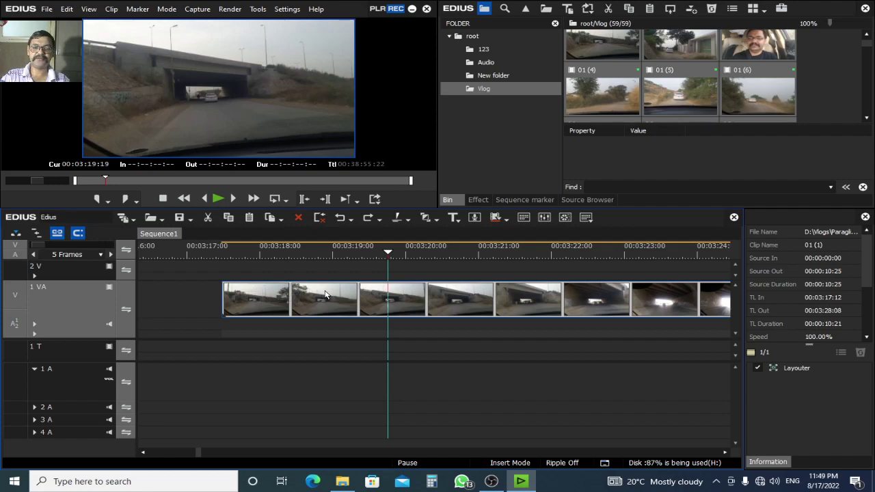
key("n")
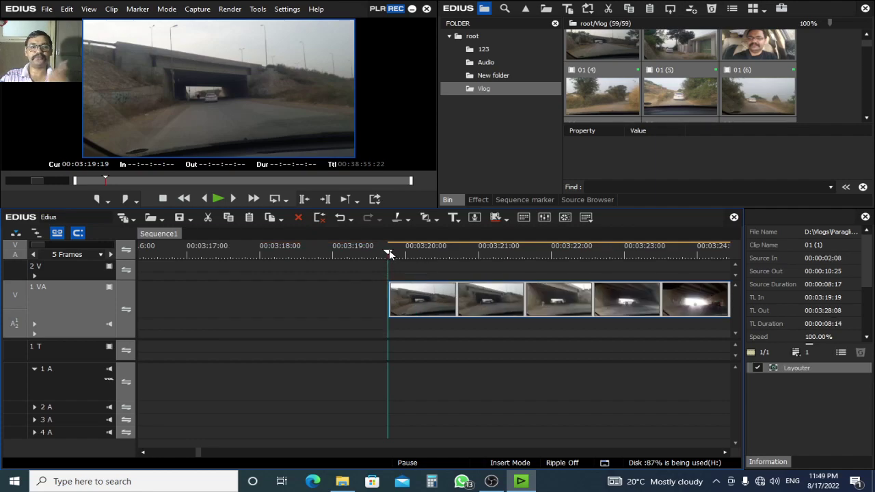
Try trimming the end of clip 01 (1) to 00:03:26:07, then undo the trim.
left_click_drag(398, 250, 616, 337)
left_click_drag(630, 254, 674, 254)
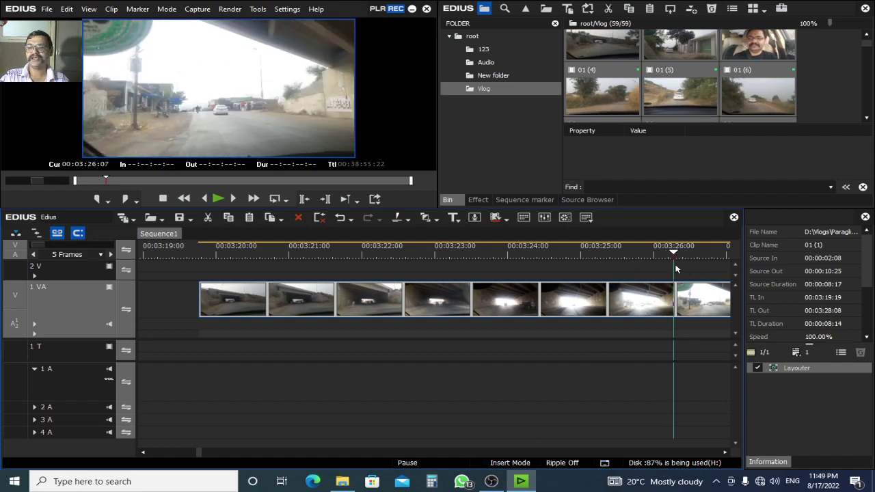
key("m")
left_click_drag(683, 253, 456, 313)
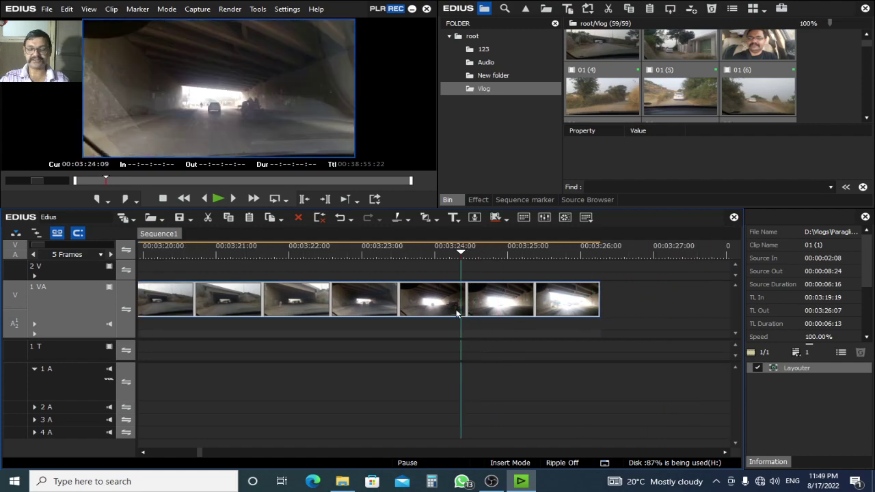
key("ctrl+z")
Trim the end of clip 01 (1) to the playhead at 00:03:26:10.
left_click_drag(600, 253, 388, 320)
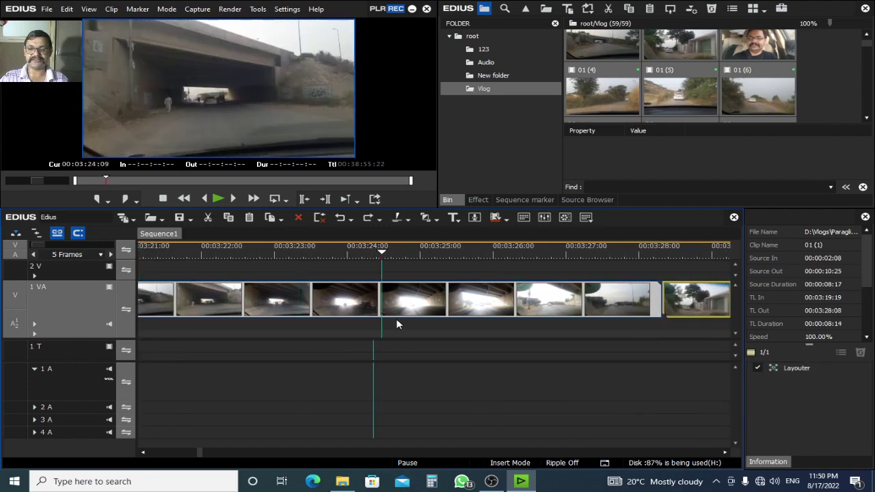
left_click(522, 317)
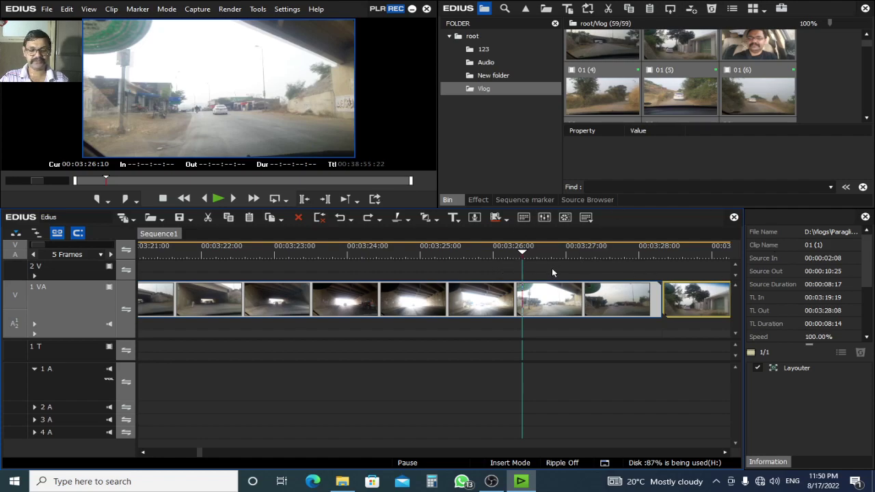
mouse_move(525, 258)
left_mouse_down()
mouse_move(641, 318)
mouse_move(662, 352)
left_mouse_up()
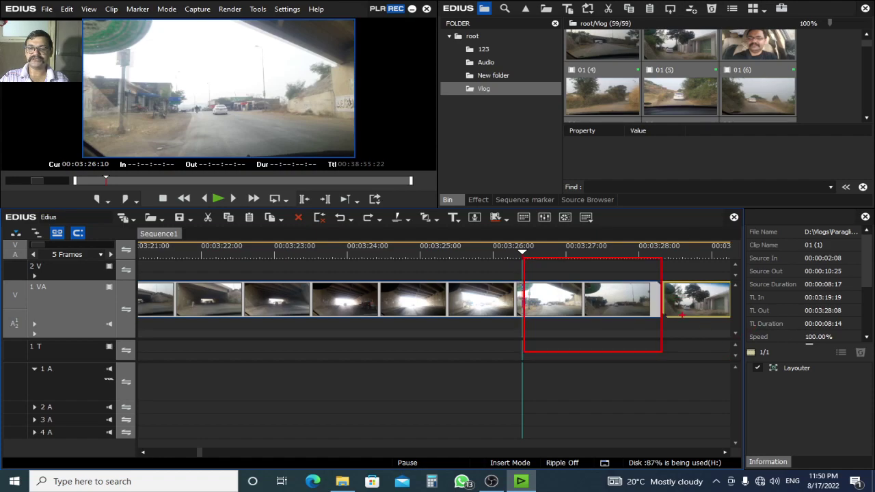
mouse_move(523, 259)
left_mouse_down()
mouse_move(278, 302)
mouse_move(139, 371)
left_mouse_up()
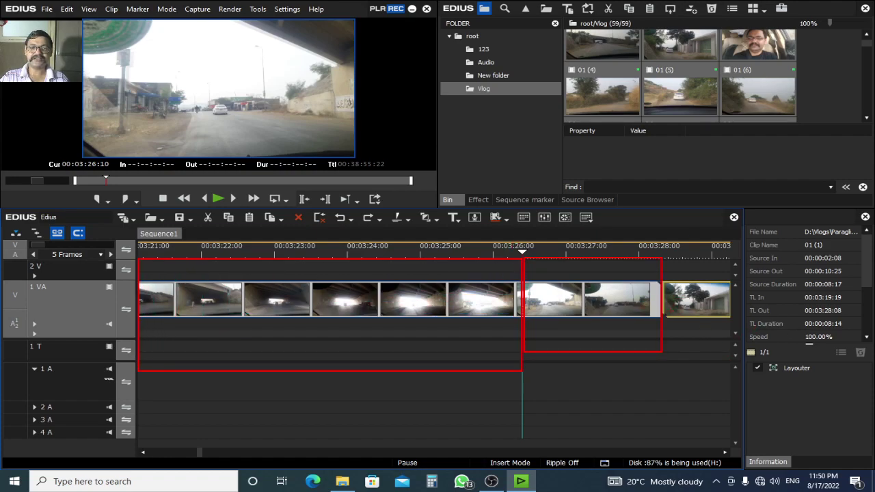
key("Escape")
left_click(536, 297)
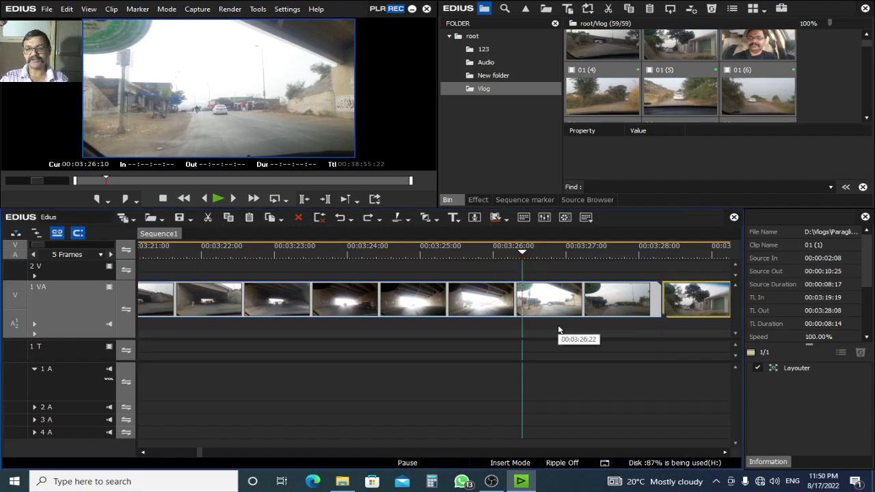
key("m")
Preview the second clip on the 1 VA track, just before clip 01 (3), and delete it.
left_click(586, 301)
left_click_drag(597, 255, 566, 288)
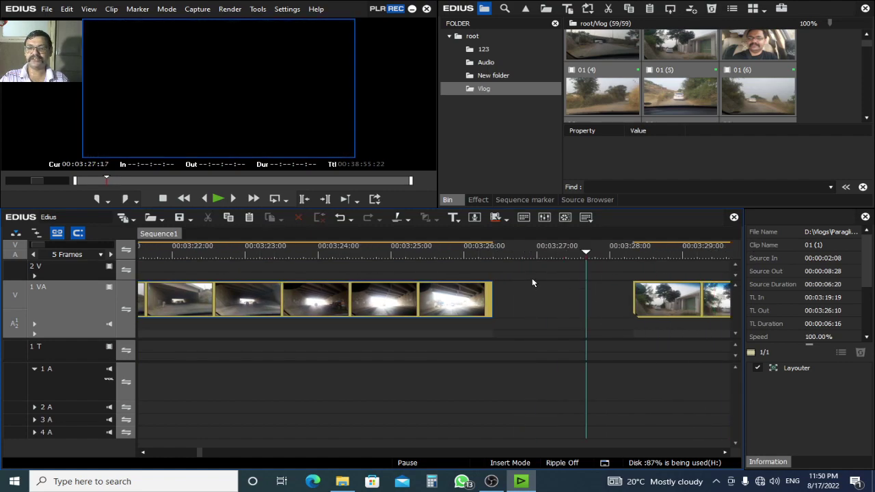
scroll(532, 283, "down", 4)
left_click(568, 285)
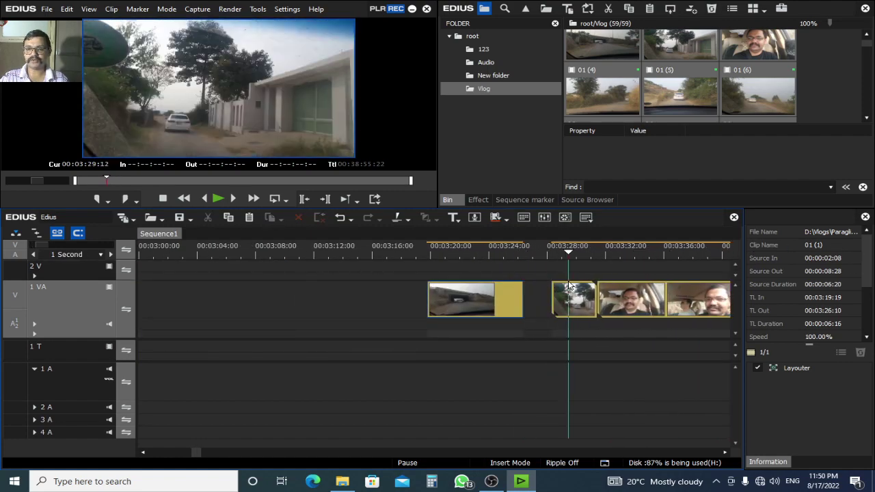
scroll(519, 247, "up", 5)
left_click_drag(362, 248, 438, 287)
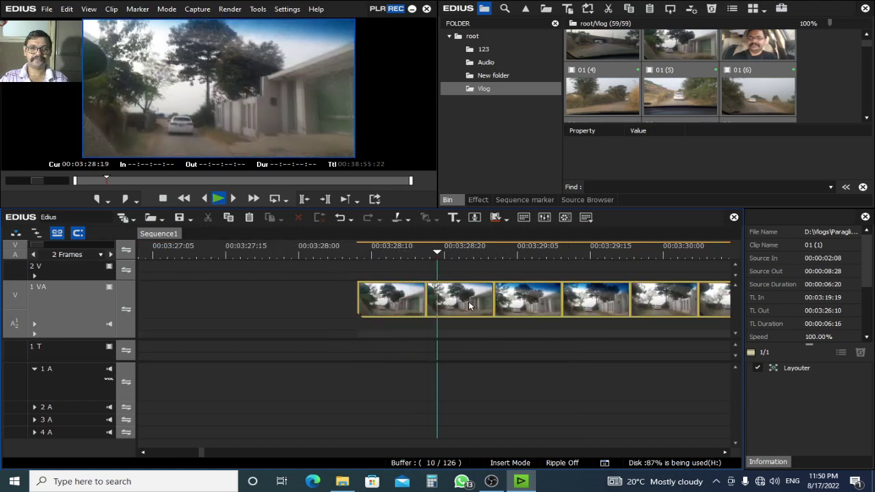
scroll(578, 315, "down", 6)
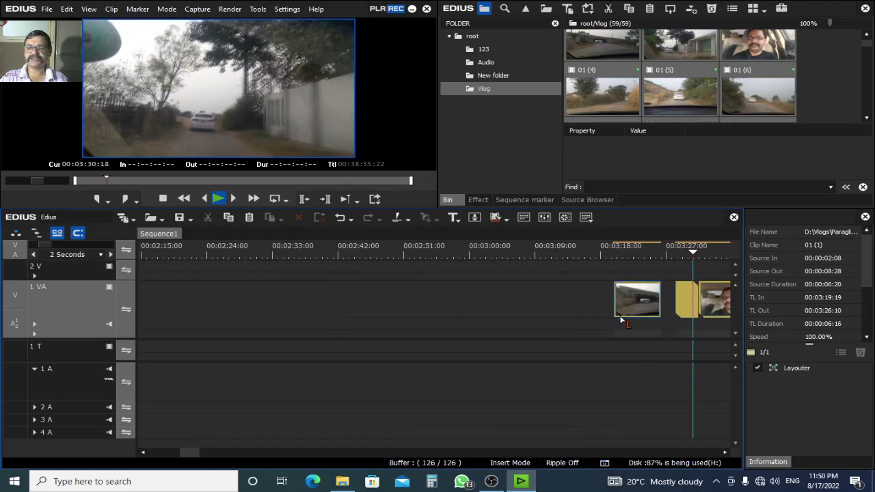
left_click(684, 302)
key("Delete")
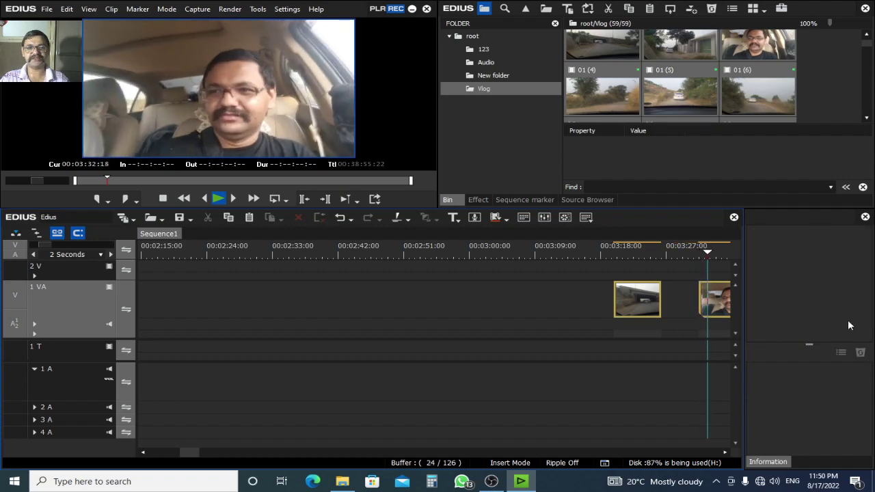
Pause playback at 00:03:34:14 and trim the start of clip 01 (3) to that point.
key("space")
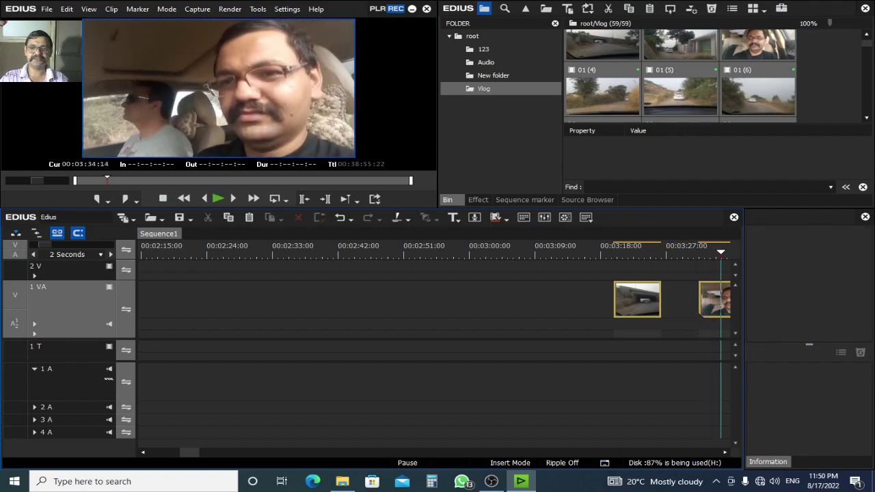
left_click(729, 304)
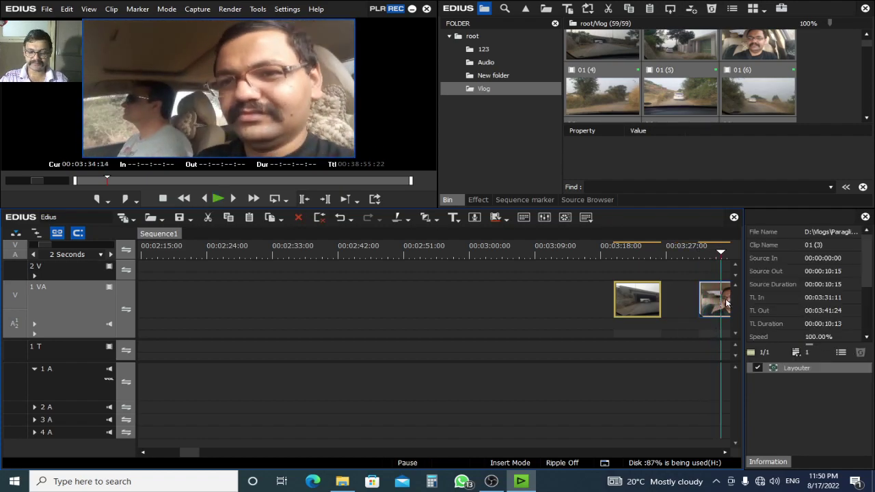
key("n")
Play clip 01 (3) onward, pause at 00:03:39:06 and trim its end to that point.
left_click_drag(729, 254, 592, 338)
key("space")
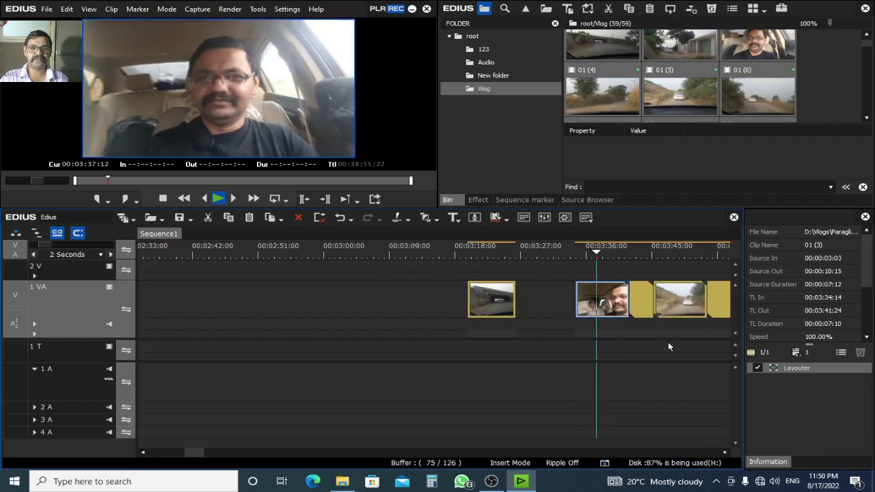
key("space")
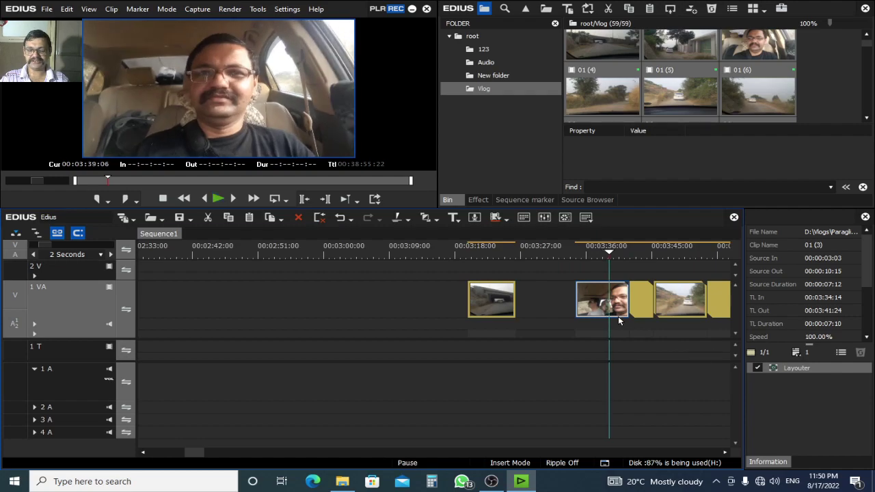
key("m")
Preview the clip between 01 (3) and 01 (5) on the 1 VA track and delete it.
left_click_drag(632, 252, 557, 304)
key("space")
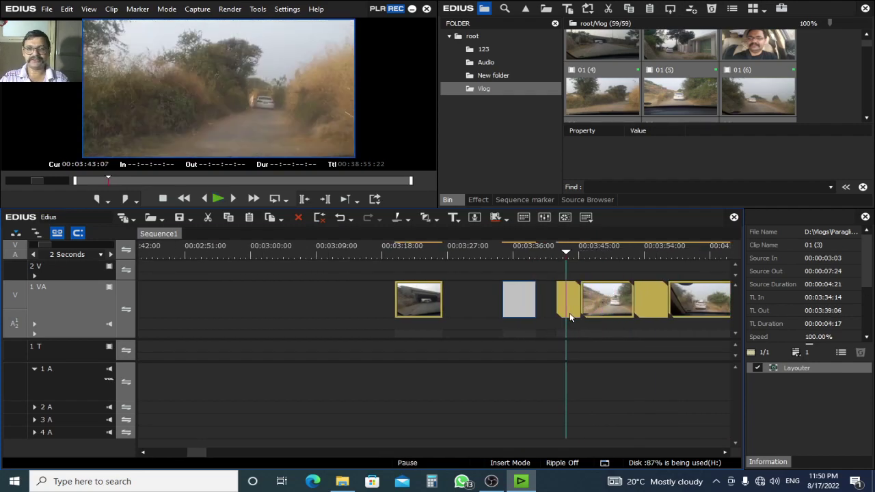
key("space")
left_click(568, 301)
key("Delete")
Play clip 01 (5) up to 00:03:48:17 and trim its start to that point.
left_click_drag(594, 247, 620, 252)
left_click(597, 255)
key("space")
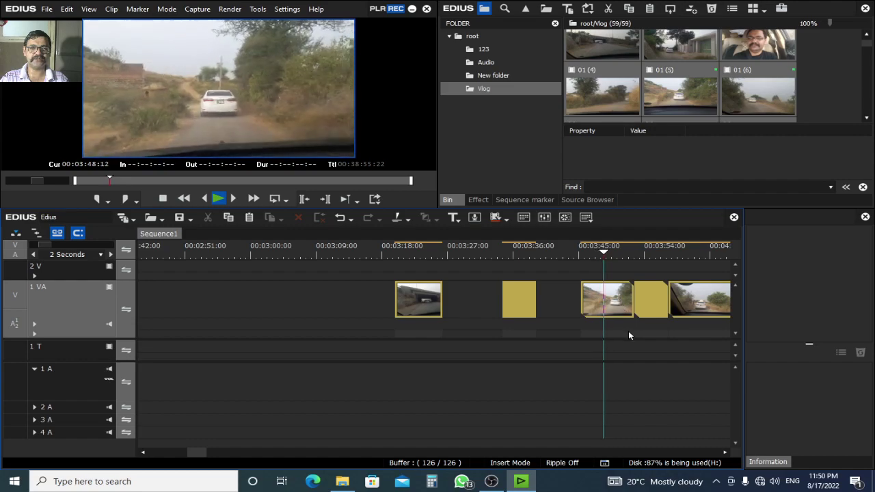
left_click(612, 313)
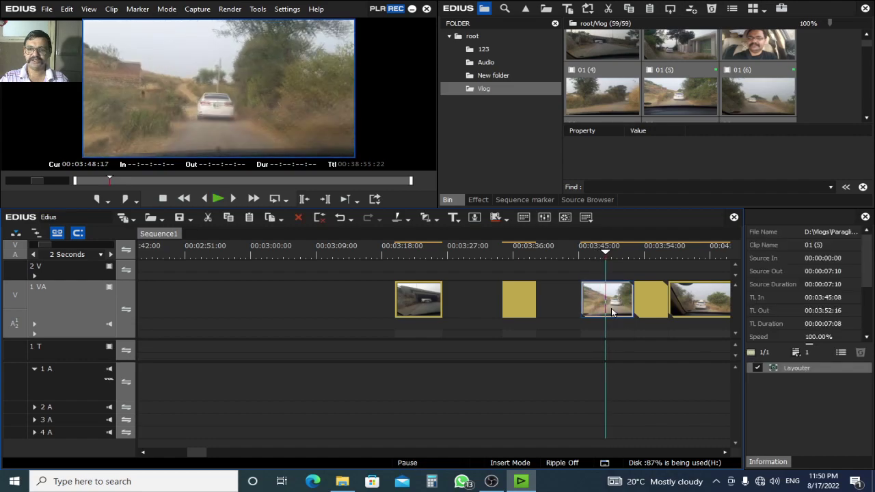
key("n")
Move the playhead to 00:03:51:06 and trim the end of clip 01 (5) to that point.
left_click(618, 250)
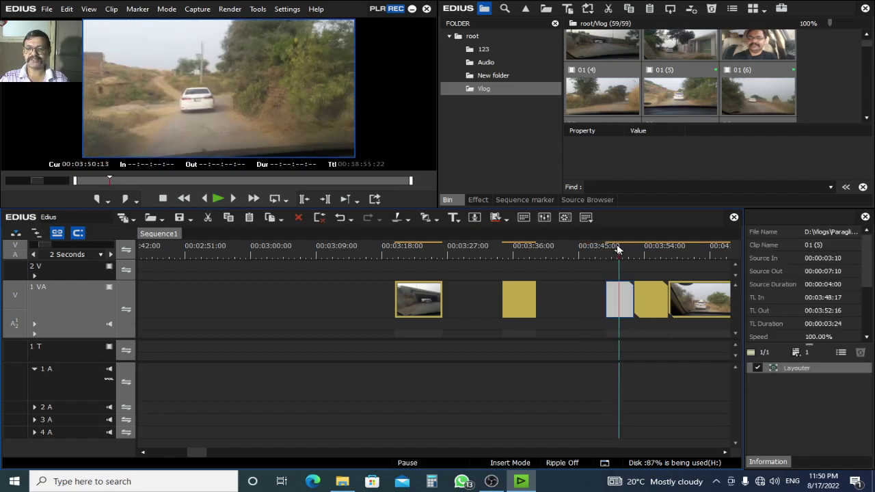
scroll(617, 249, "up", 2)
left_click(644, 248)
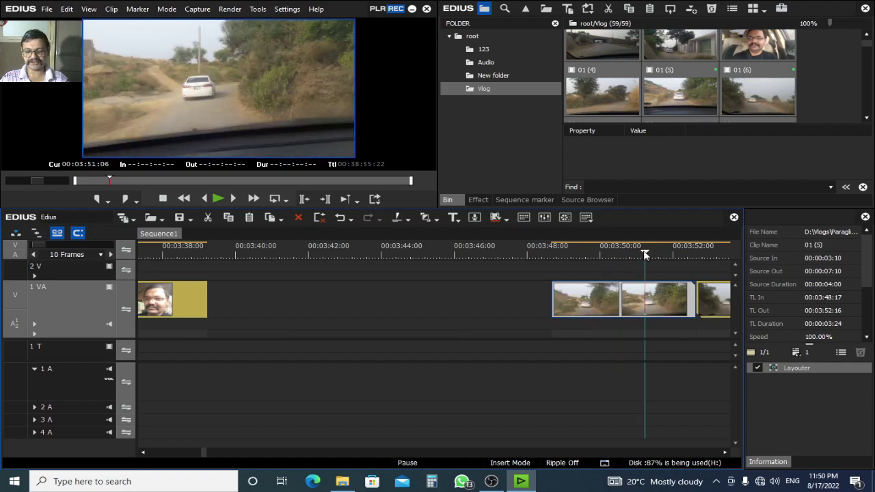
key("m")
Trim the starts and ends of the clips following 01 (5) at chosen playhead points, including a start trim at 00:04:01:22.
scroll(629, 287, "down", 3)
left_click_drag(641, 247, 501, 330)
key("n")
left_click_drag(517, 253, 458, 301)
key("n")
left_click(563, 253)
key("m")
key("n")
key("n")
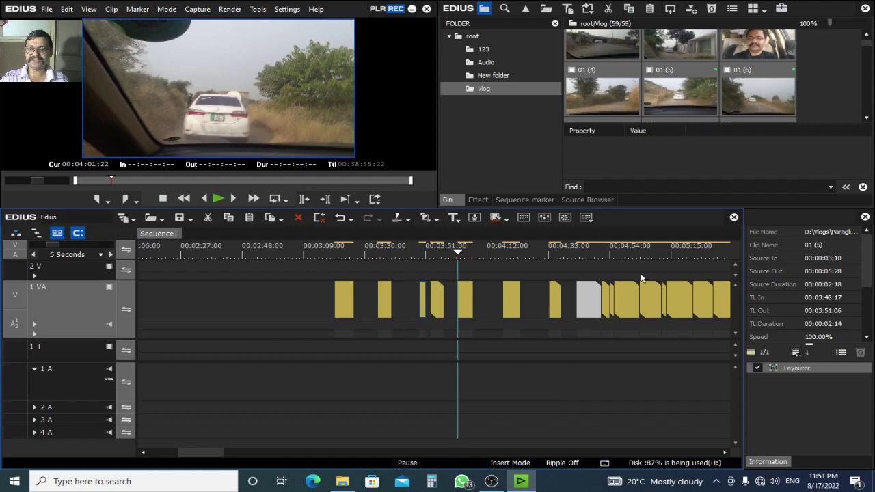
Return to 00:03:19:19 at the start of clip 01 (1) and look over the trimmed clips and gaps on the 1 VA track.
scroll(643, 279, "down", 3)
left_click_drag(416, 252, 194, 288)
scroll(195, 286, "up", 5)
key("ctrl+KP_Subtract")
key("ctrl+KP_Subtract")
key("ctrl+KP_Subtract")
scroll(215, 277, "up", 3)
scroll(370, 292, "down", 3)
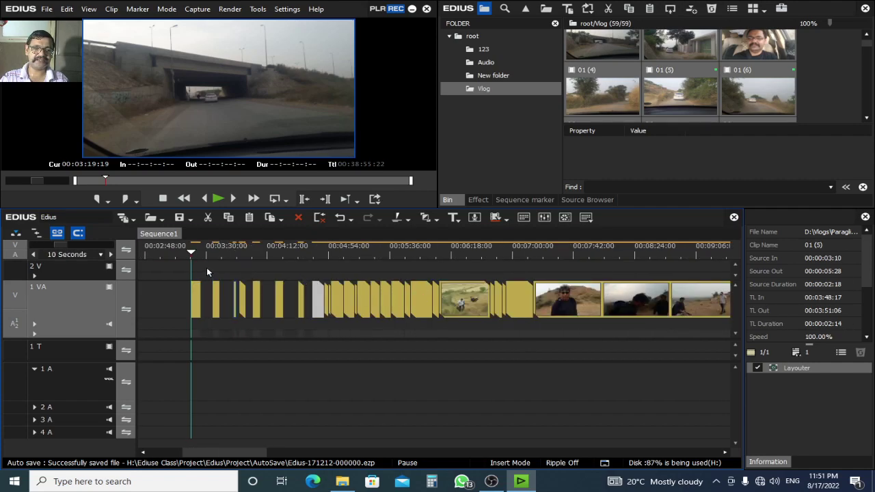
left_click_drag(206, 268, 413, 368)
scroll(216, 268, "up", 4)
scroll(240, 275, "down", 3)
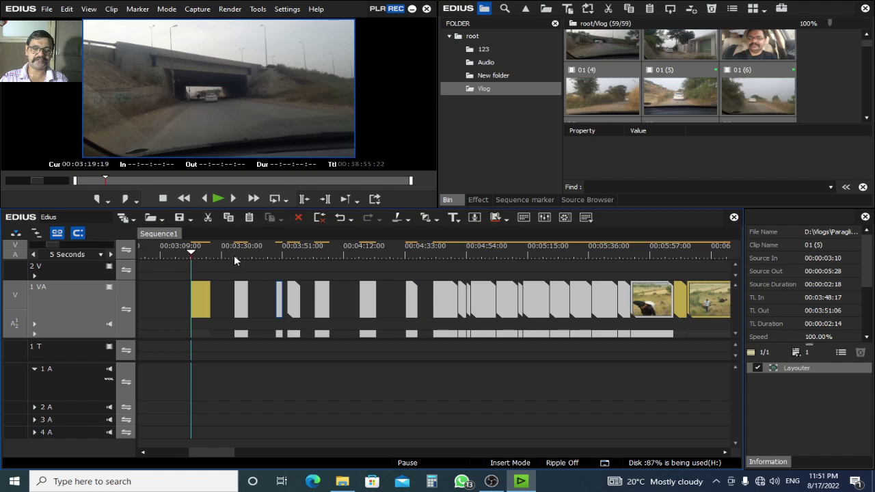
Clear the clip selection and delete the gap between clips 01 (1) and 01 (3) on the 1 VA track.
left_click(235, 270)
key("ctrl+a")
right_click(222, 290)
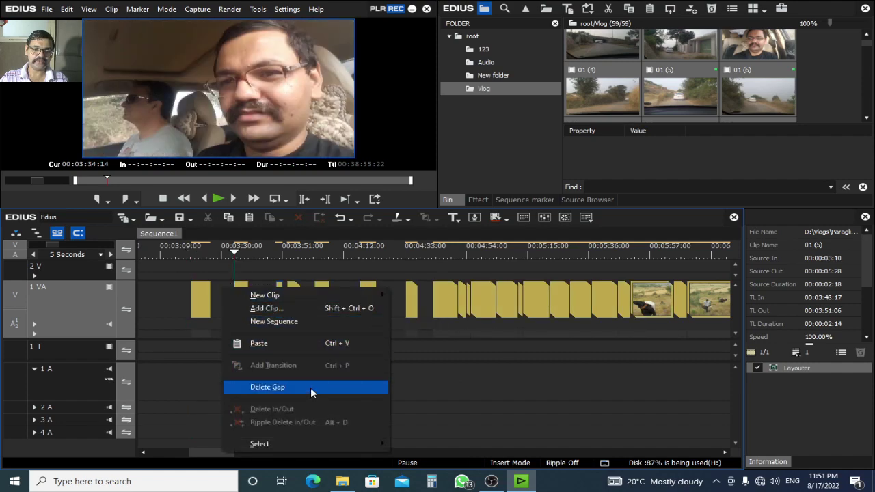
left_click(153, 324)
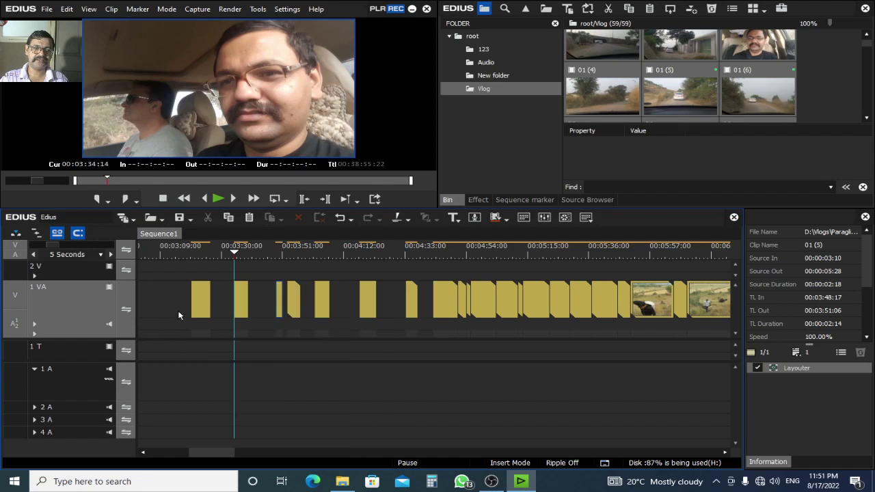
right_click(220, 298)
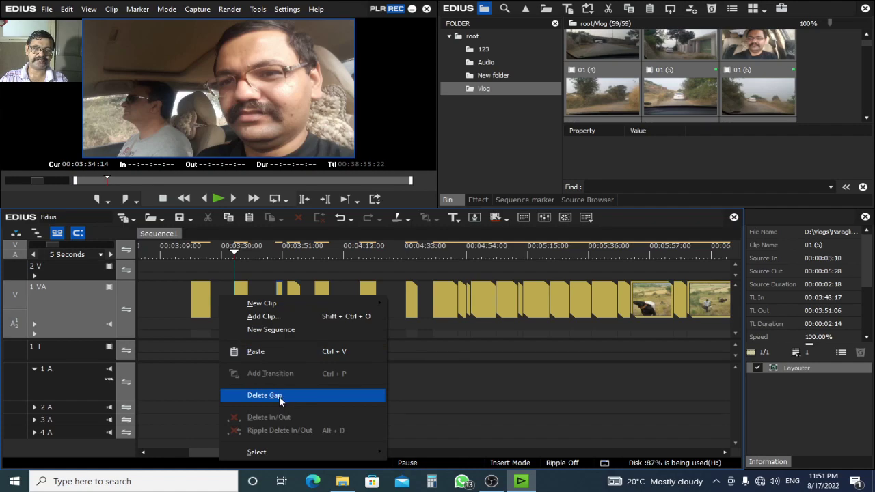
left_click(279, 396)
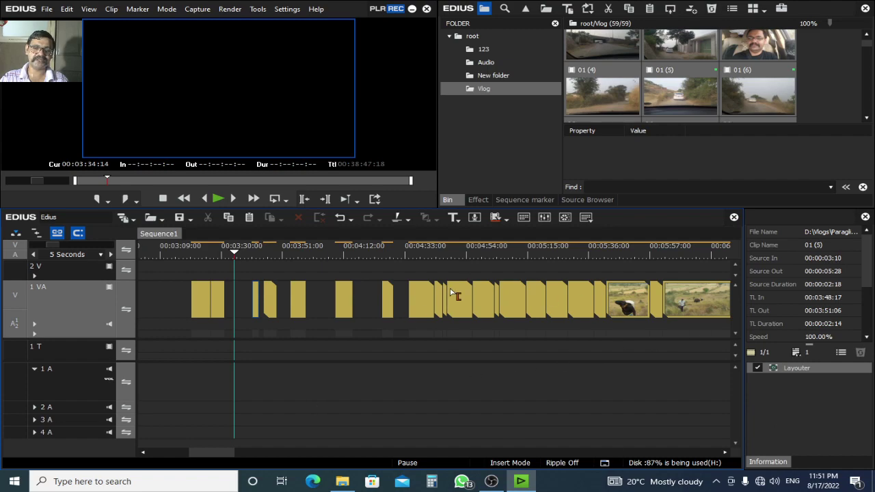
Inspect the join after clip 01 (1) at 00:03:26:10 and undo the gap deletion.
left_click(211, 253)
scroll(237, 321, "up", 4)
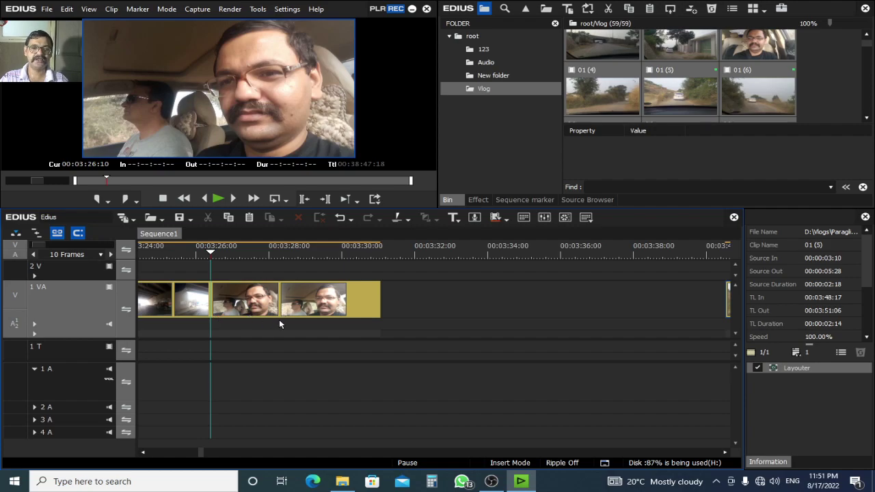
key("Page_Down")
scroll(431, 303, "down", 3)
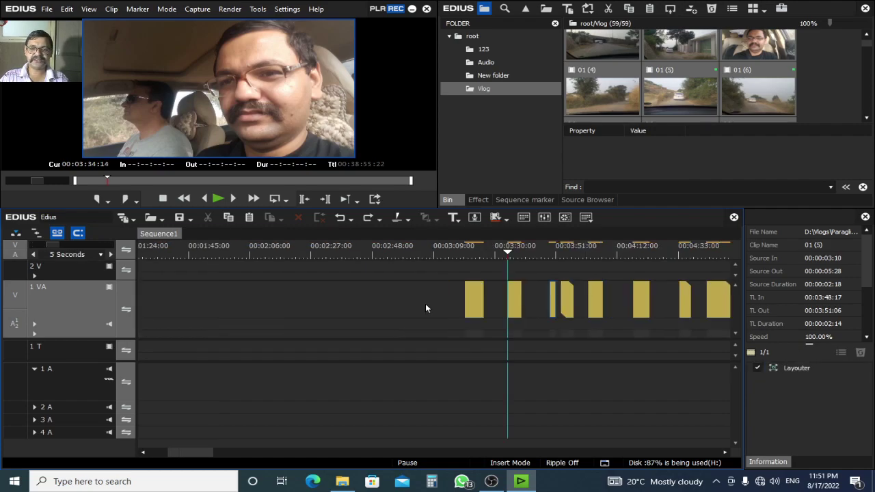
right_click(504, 290)
left_click(559, 291)
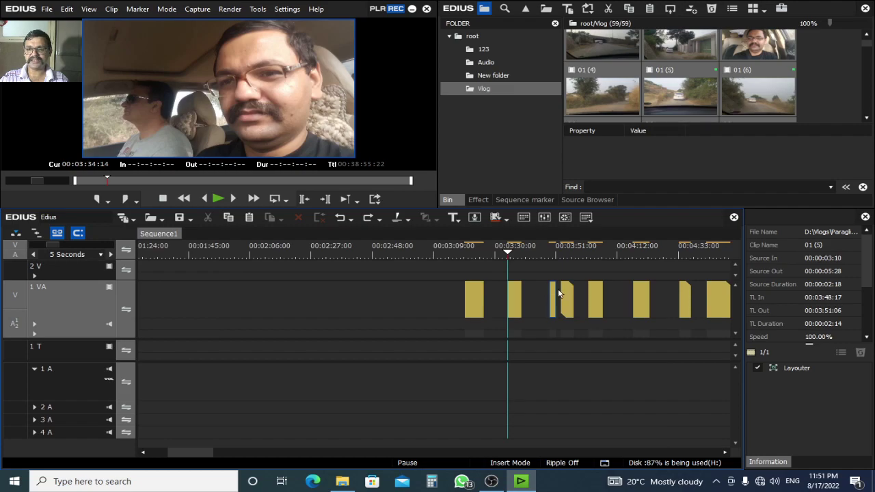
right_click(620, 297)
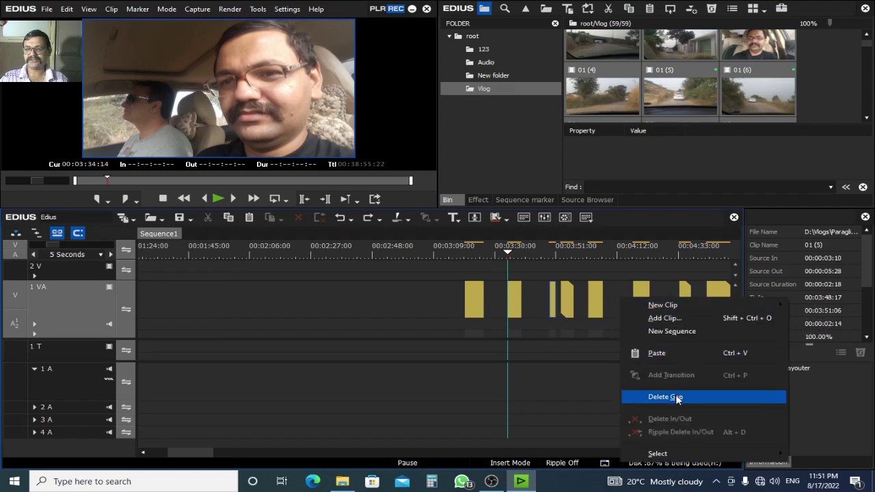
left_click_drag(622, 251, 689, 253)
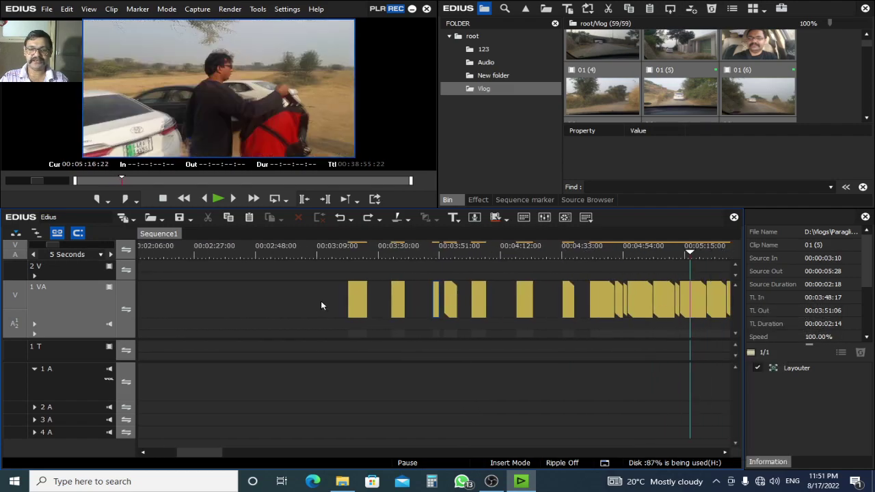
Select the 1 VA clips following 01 (1) up to about 00:05:40:06 and delete the gaps before and between them.
left_click(358, 307)
left_click_drag(381, 285, 733, 391)
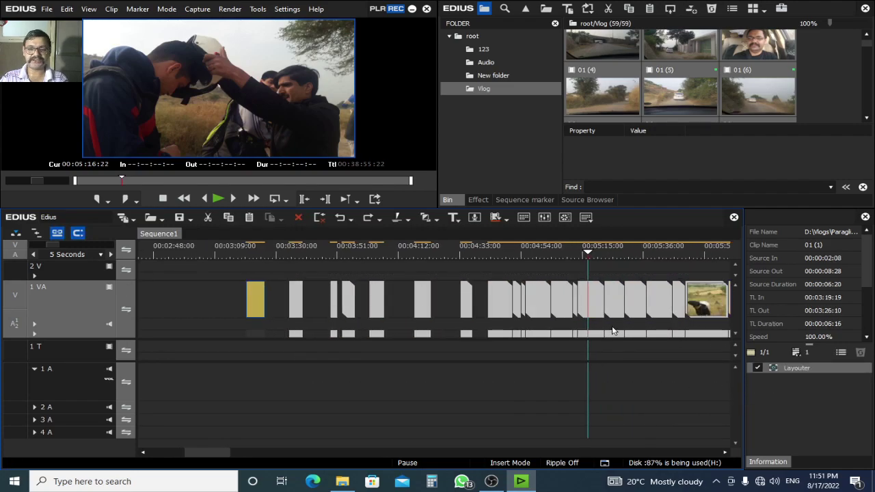
left_click_drag(291, 267, 653, 389)
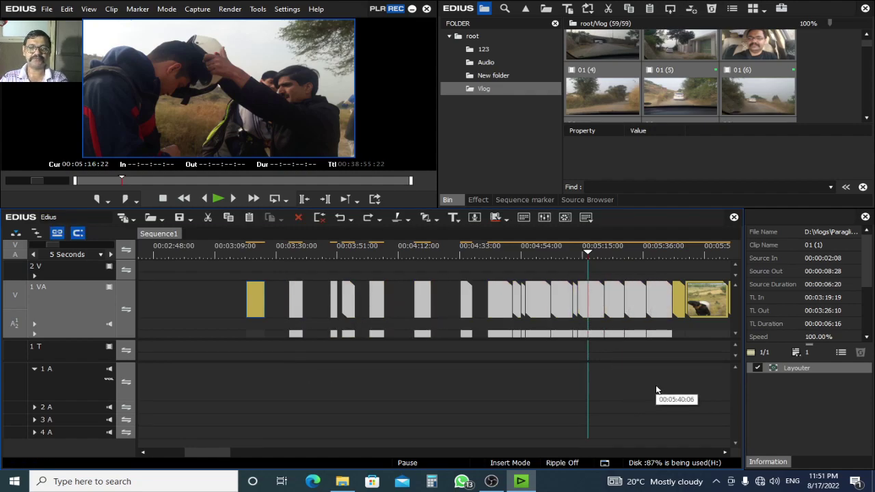
key("BackSpace")
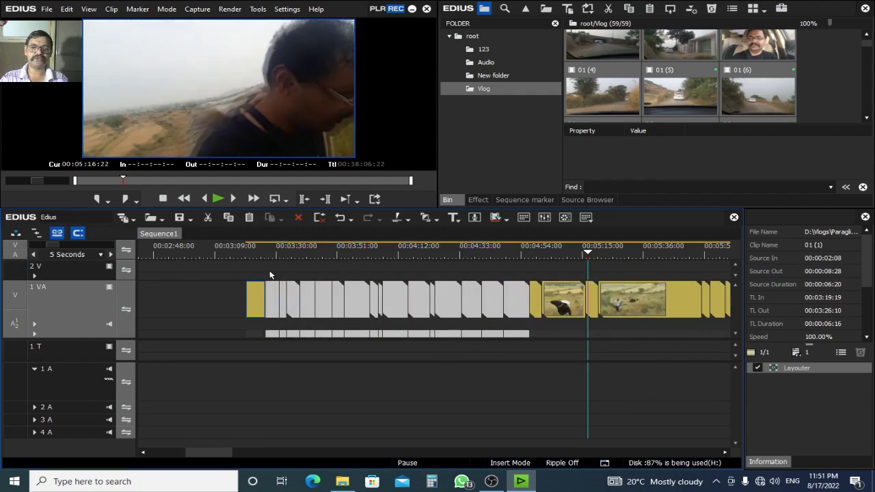
Scrub through clip 01 (1) to its join with clip 01 (3) at 00:03:26:10 to check the closed gap.
left_click(278, 251)
left_click_drag(277, 251, 256, 260)
scroll(312, 253, "up", 4)
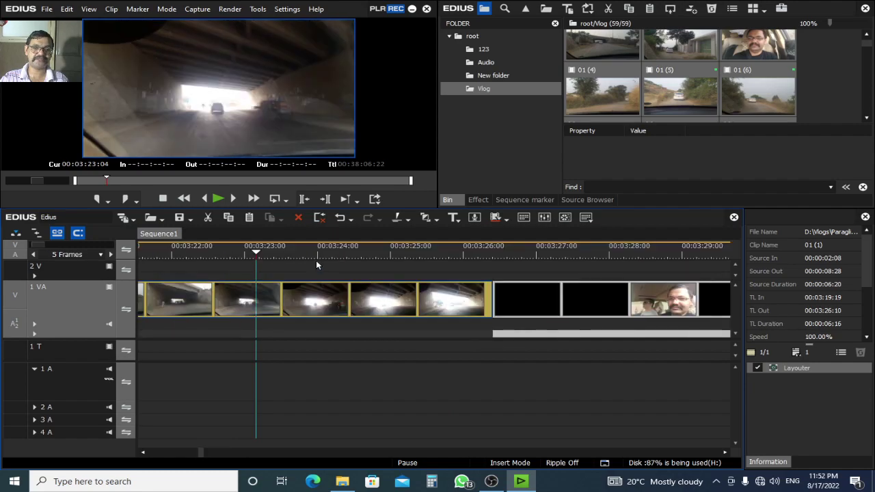
left_click_drag(311, 255, 492, 259)
scroll(492, 258, "down", 2)
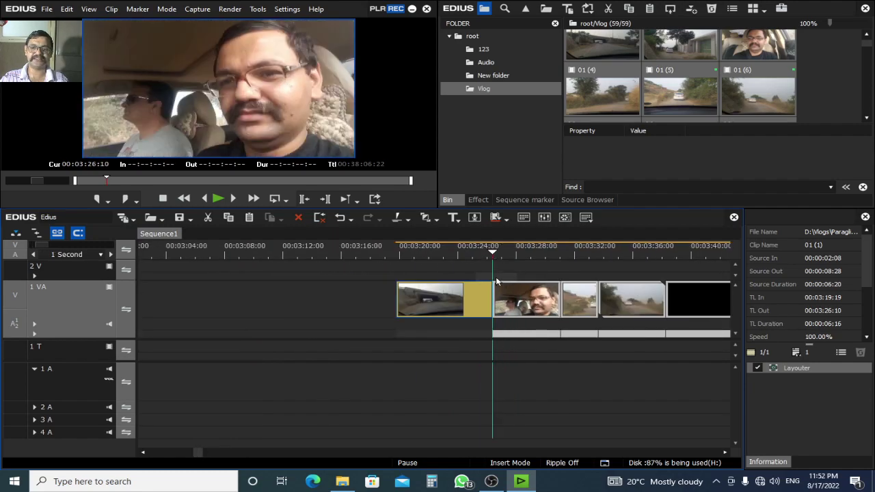
Move clip 01 (1) earlier to start at 00:03:13:21 and snap the playhead to the clip edges at 00:03:31:02 and 00:03:20:12.
left_click(80, 236)
left_click_drag(444, 298, 362, 290)
left_click_drag(354, 253, 546, 315)
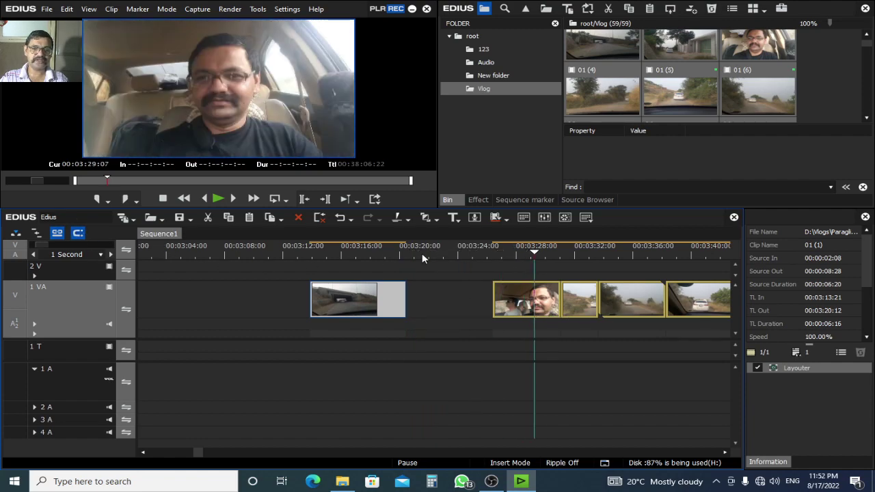
left_click_drag(517, 252, 560, 254)
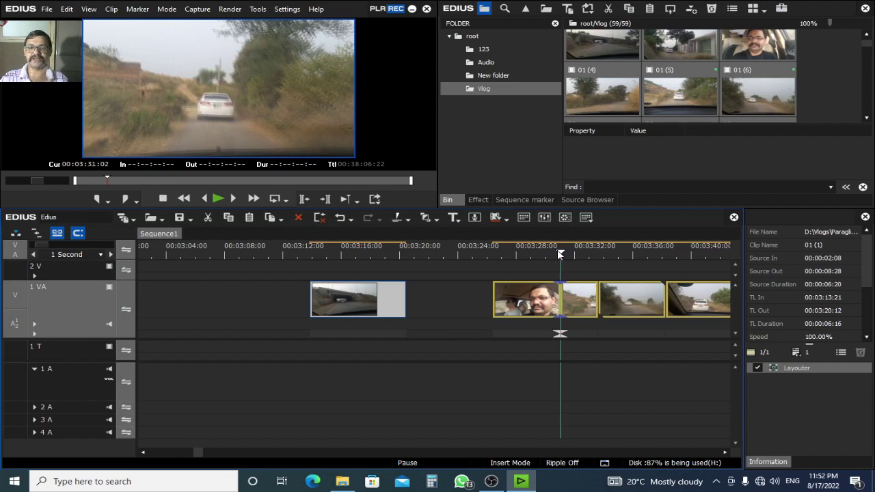
left_click_drag(559, 254, 412, 256)
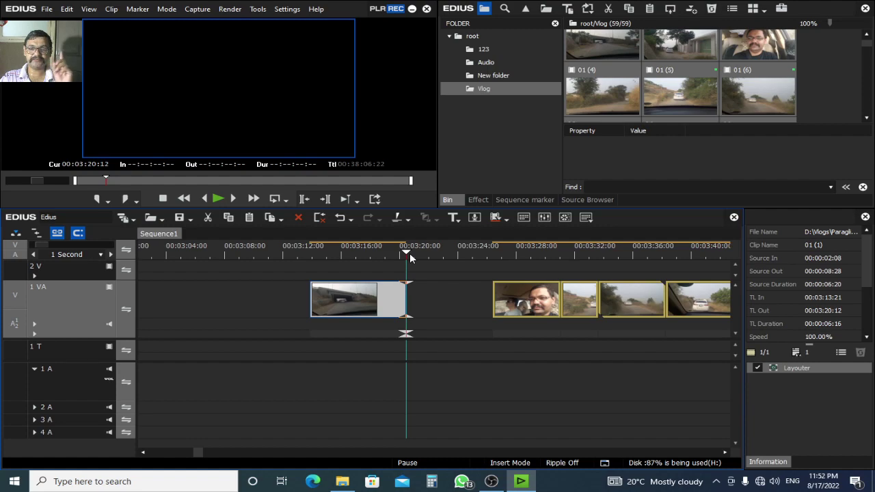
Split clip 01 (1) at 00:03:16:15 and delete its second part.
mouse_move(410, 253)
left_mouse_down()
mouse_move(317, 258)
mouse_move(386, 266)
mouse_move(406, 264)
mouse_move(350, 255)
mouse_move(406, 257)
mouse_move(346, 253)
mouse_move(381, 254)
mouse_move(337, 263)
mouse_move(346, 264)
left_mouse_up()
key("c")
left_click(363, 298)
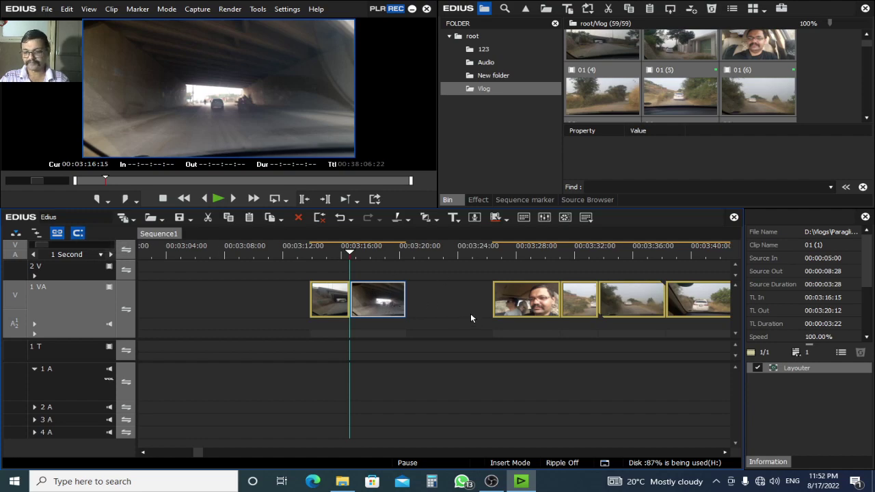
key("Delete")
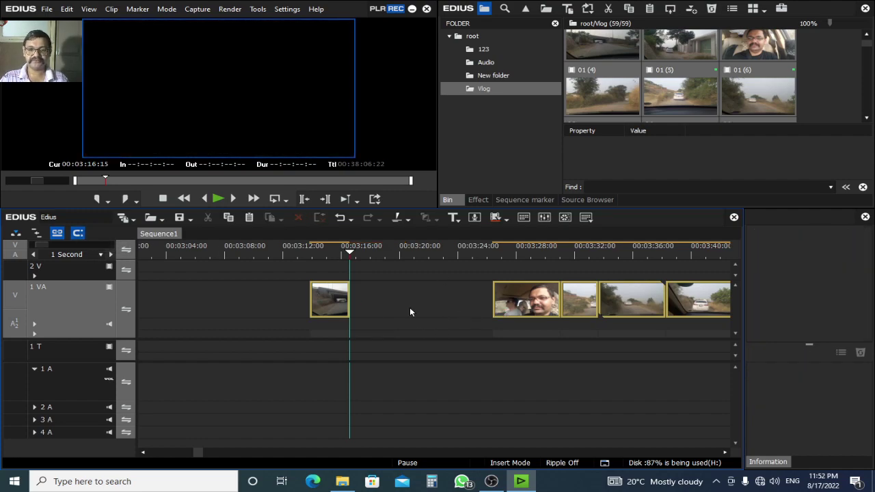
Undo the deletion, split and move of clip 01 (1), and look over the rejoined clips around 00:03:33:16.
key("ctrl+z")
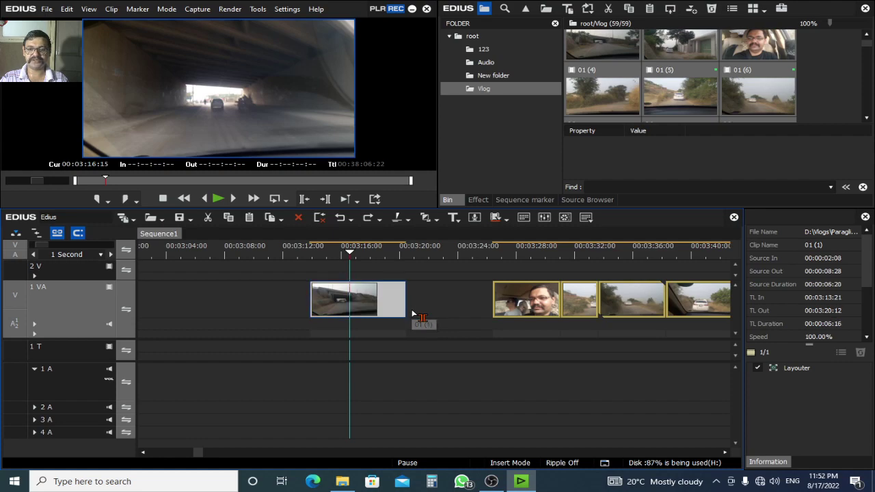
left_click_drag(422, 306, 422, 307)
mouse_move(490, 254)
left_mouse_down()
mouse_move(729, 253)
mouse_move(496, 253)
left_mouse_up()
scroll(556, 306, "down", 4)
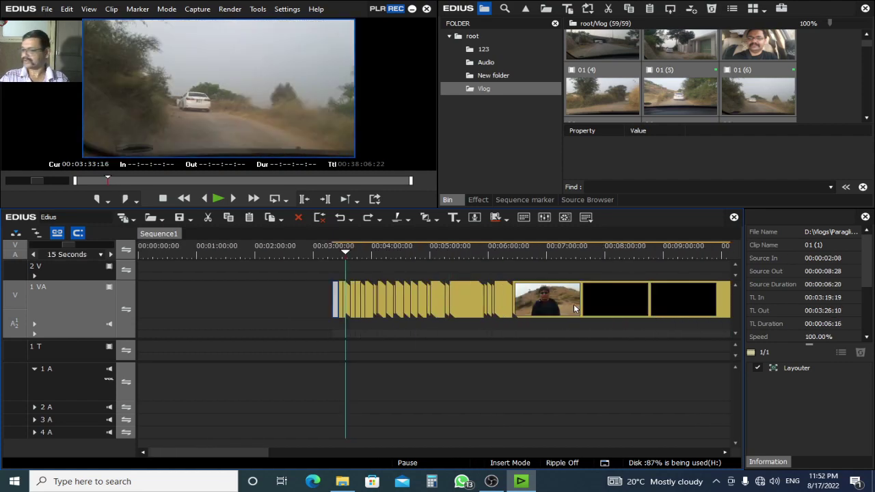
scroll(345, 273, "up", 4)
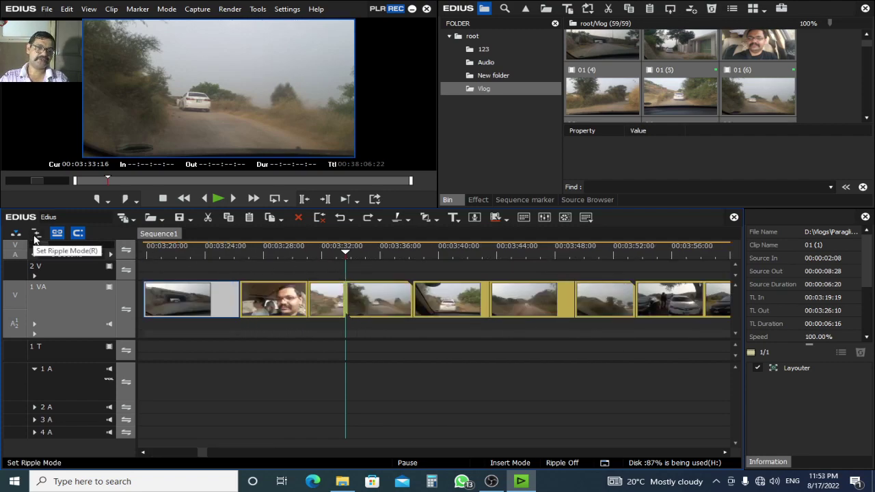
Place the playhead at 00:03:24:08, try trimming the end of clip 01 (1) to it with Ripple Mode off, and undo the trim.
left_click_drag(342, 254, 268, 278)
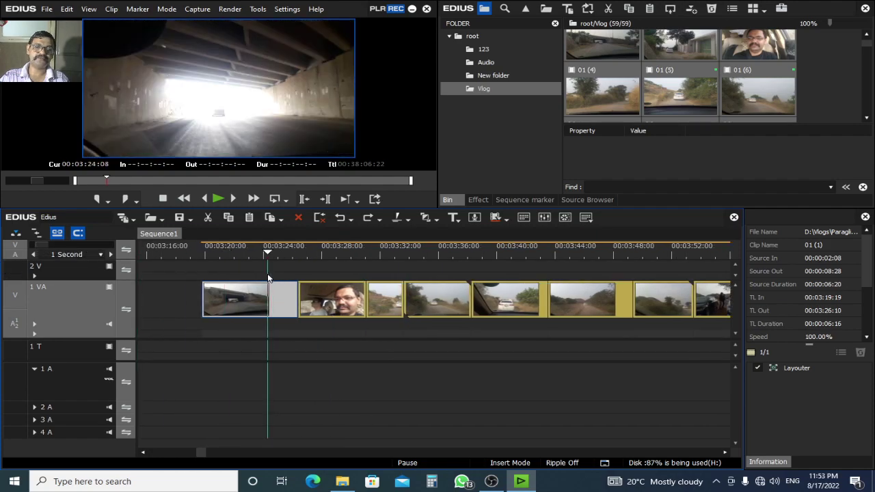
left_click(36, 234)
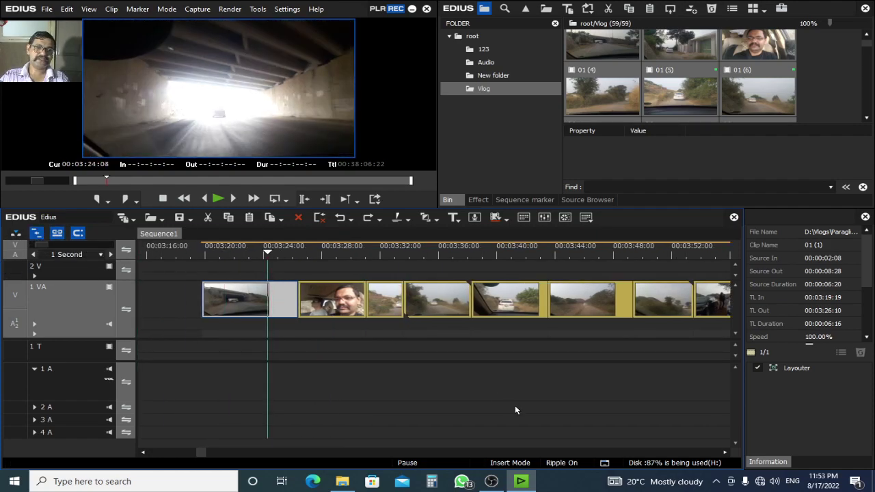
left_click(281, 316)
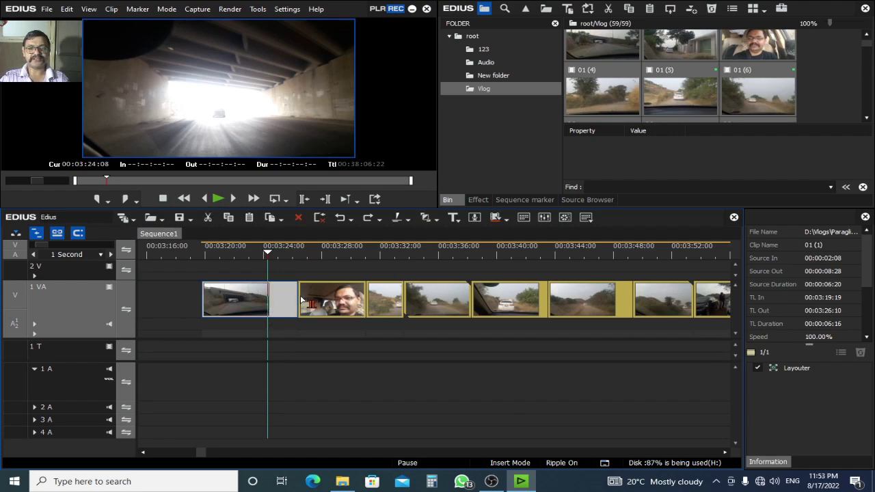
left_click(39, 235)
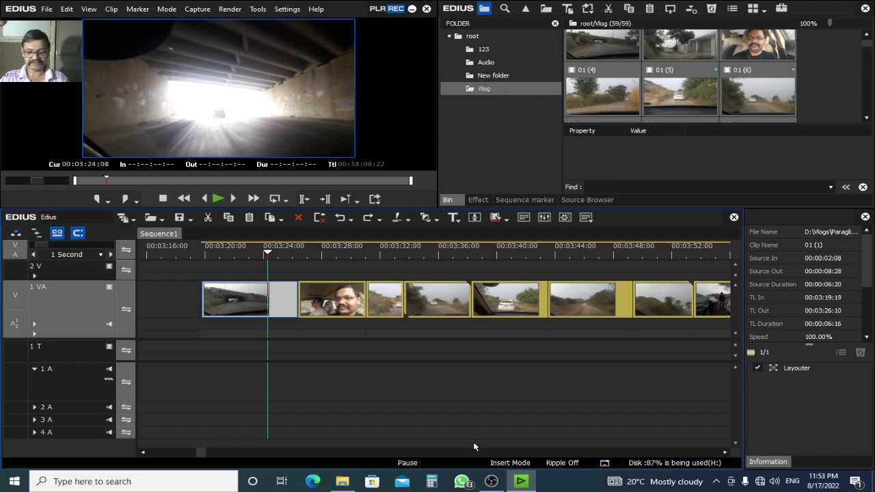
left_click_drag(298, 311, 268, 320)
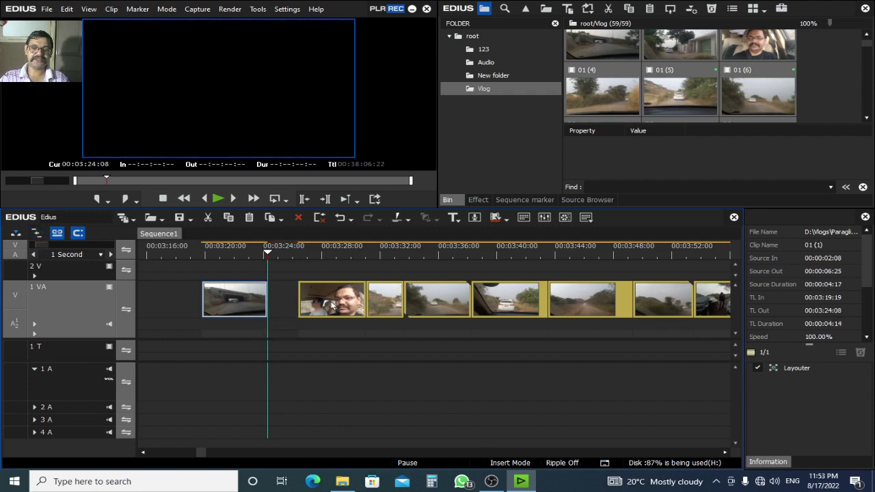
key("ctrl+z")
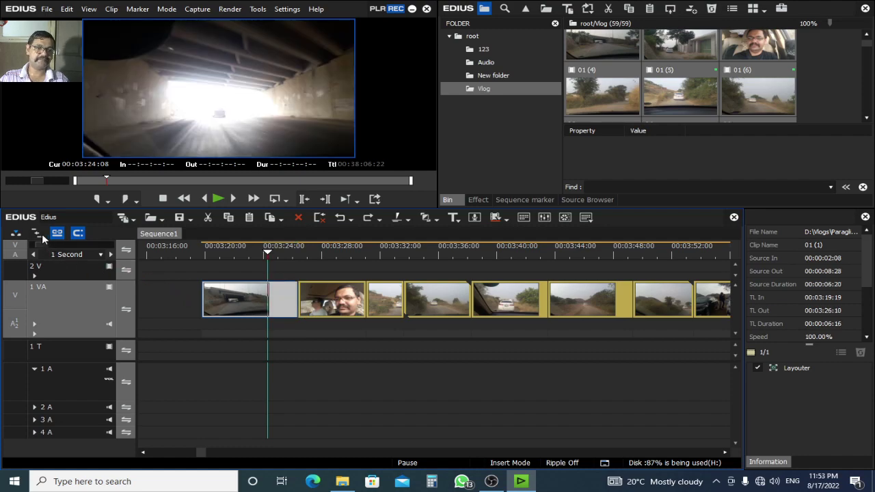
Turn on Ripple Mode and trim the end of clip 01 (1) to the playhead at 00:03:24:08.
left_click(38, 234)
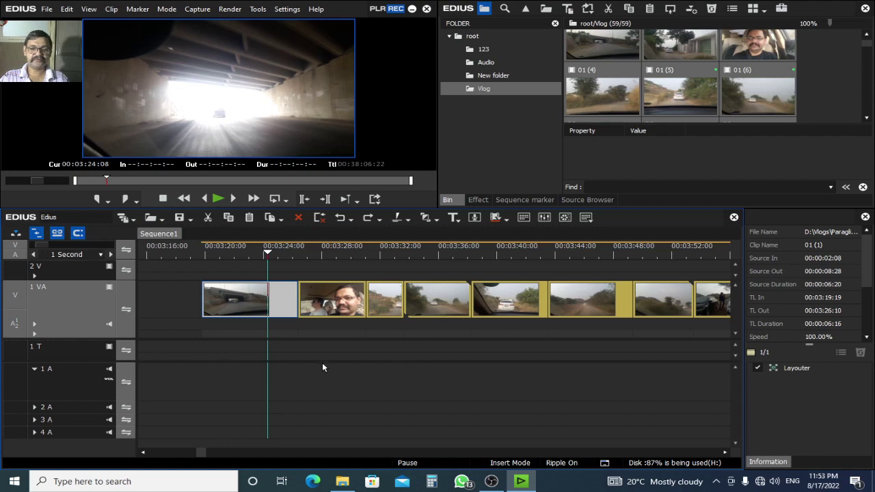
left_click_drag(297, 306, 268, 309)
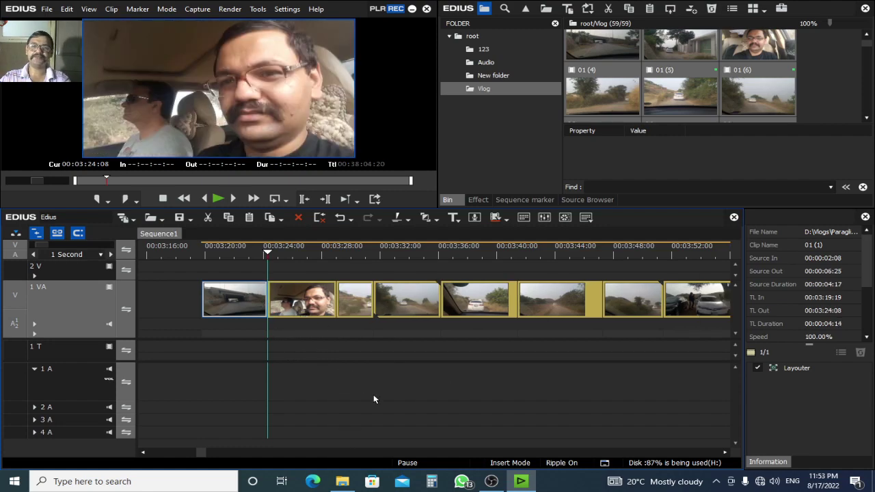
Place the playhead at 00:03:43:21 and trim the end of clip 01 (8) to it.
left_click_drag(322, 247, 456, 313)
key("space")
key("space")
left_click(464, 296)
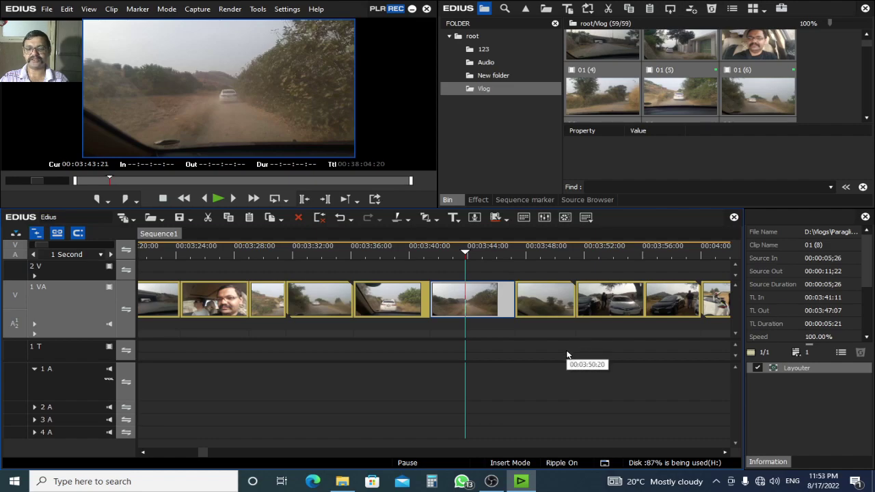
key("m")
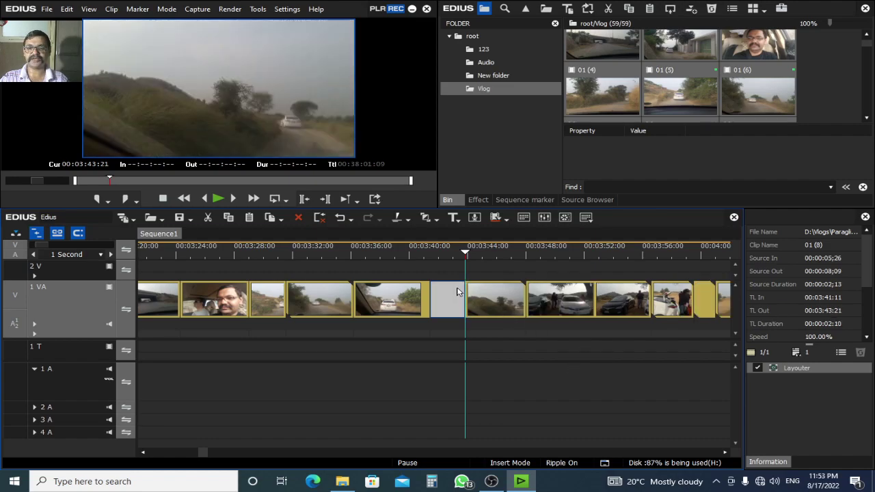
Move the playhead to 00:03:46:24 and trim the end of clip 01 (9) to it.
left_click(486, 256)
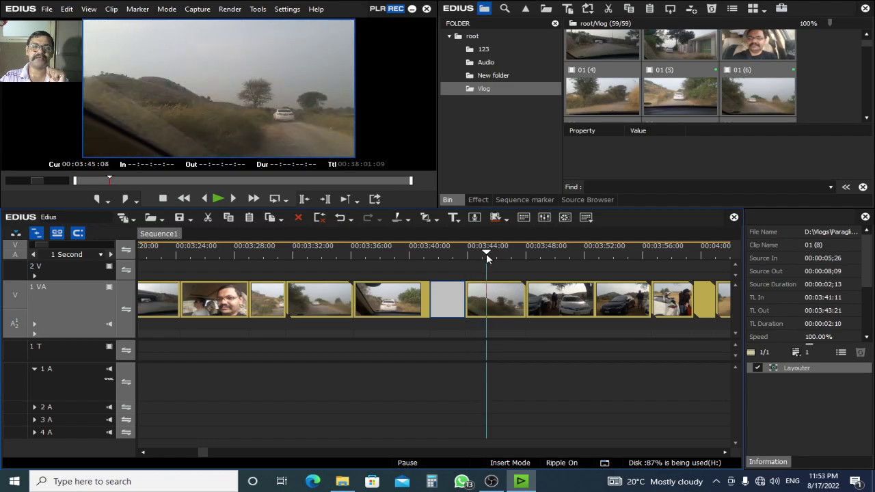
left_click_drag(486, 254, 424, 352)
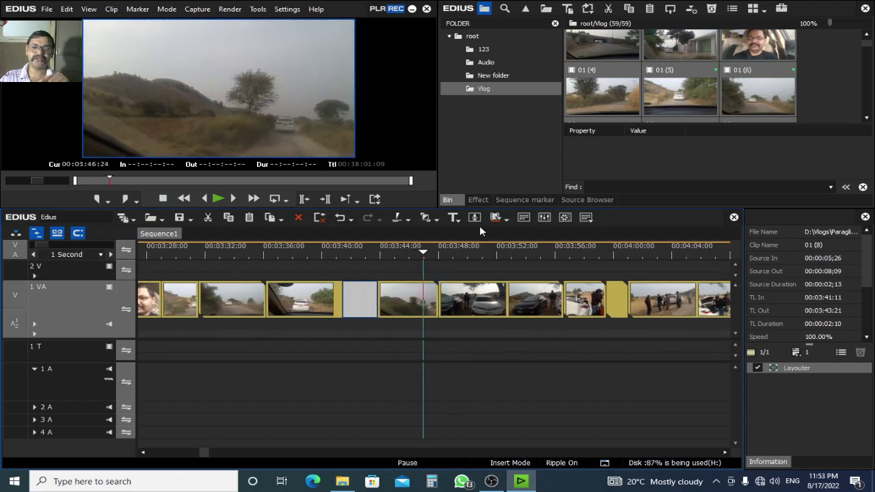
left_click(419, 296)
key("m")
Try trimming the start of clip 01 (14) to the playhead at 00:04:12:07, and restore the removed part.
left_click_drag(425, 252, 77, 251)
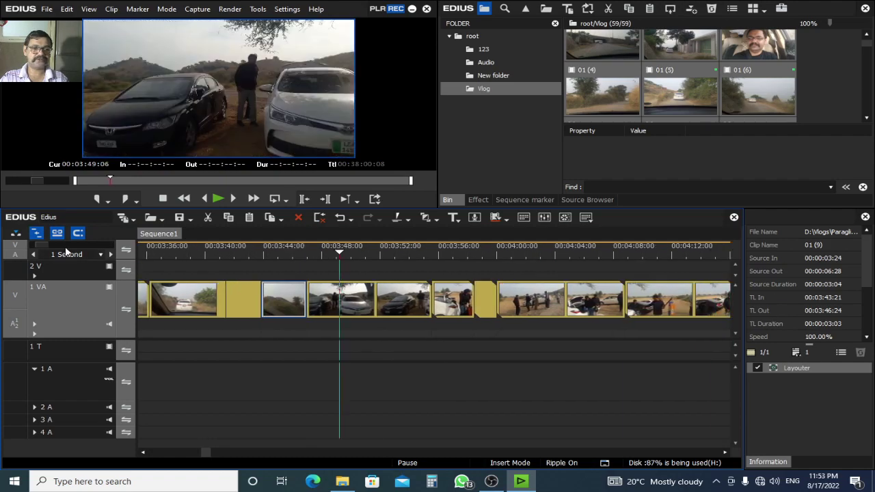
left_click_drag(336, 253, 612, 313)
scroll(319, 254, "up", 2)
scroll(545, 279, "down", 3)
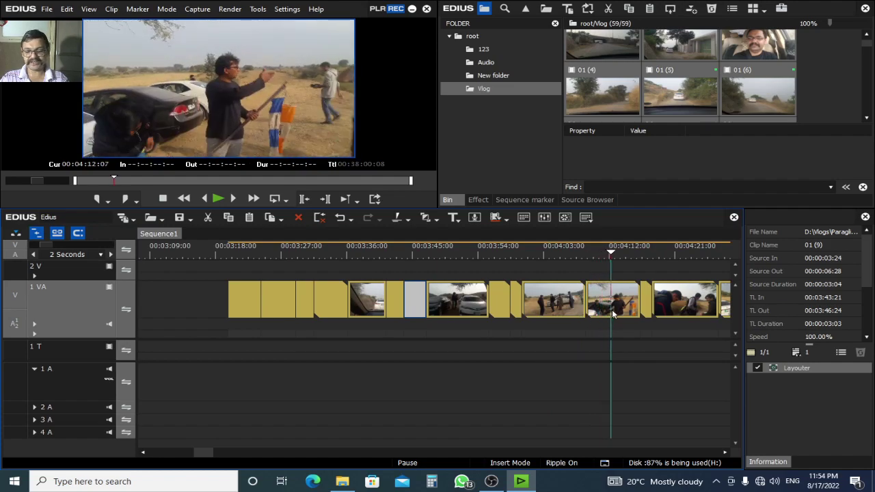
key("n")
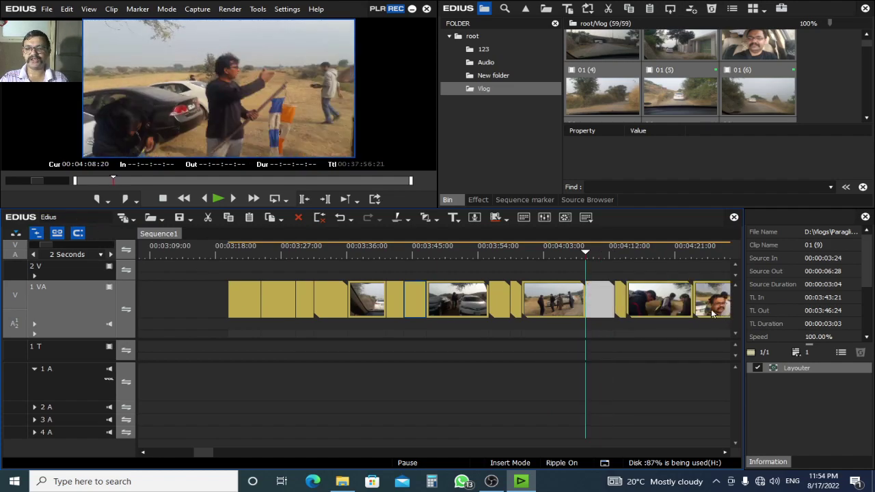
left_click_drag(594, 303, 548, 323)
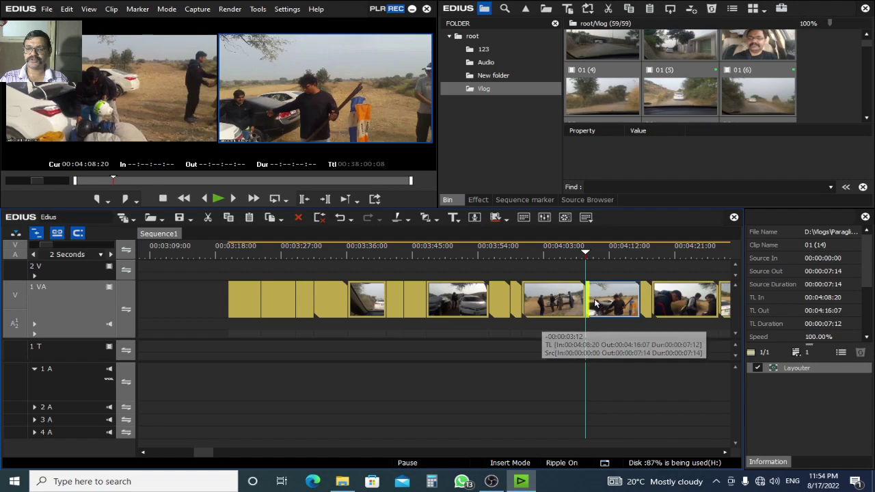
Trim the start of clip 01 (14) at the playhead to a source in point of 00:00:04:21, and scrub the remaining part.
left_click(595, 253)
scroll(604, 259, "up", 2)
left_click_drag(615, 254, 549, 314)
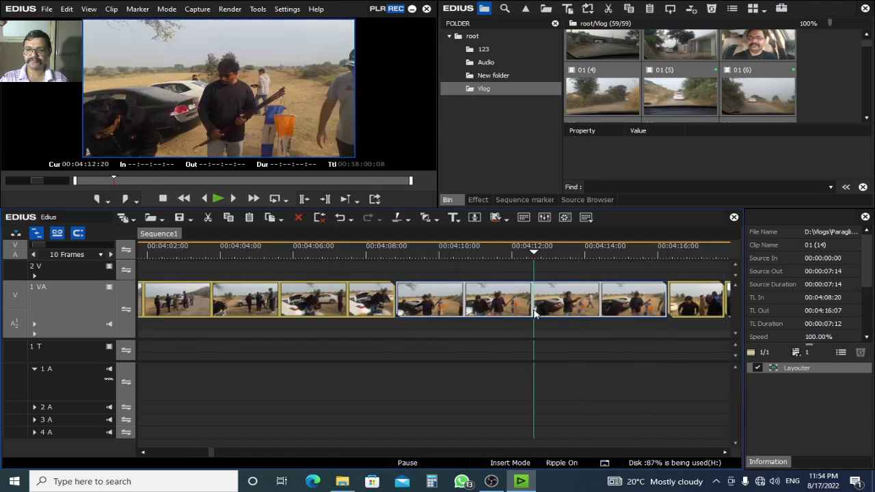
key("n")
left_click_drag(396, 253, 455, 264)
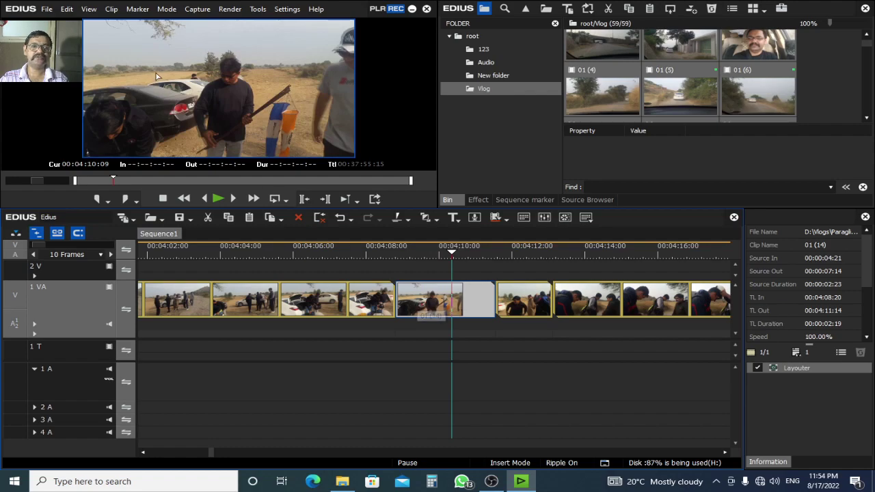
Switch the preview to Dual Mode, load the trimmed clip 01 (14) into the player, and place the playhead at 00:04:09:18.
left_click(87, 9)
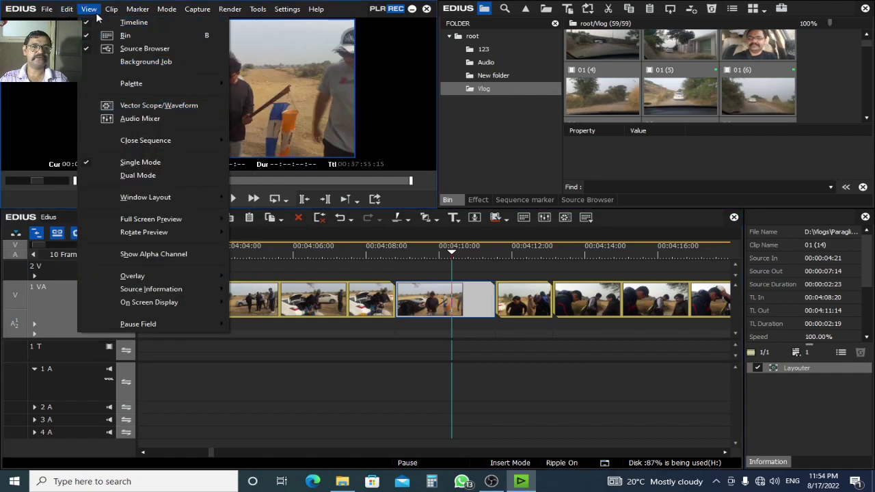
left_click(176, 175)
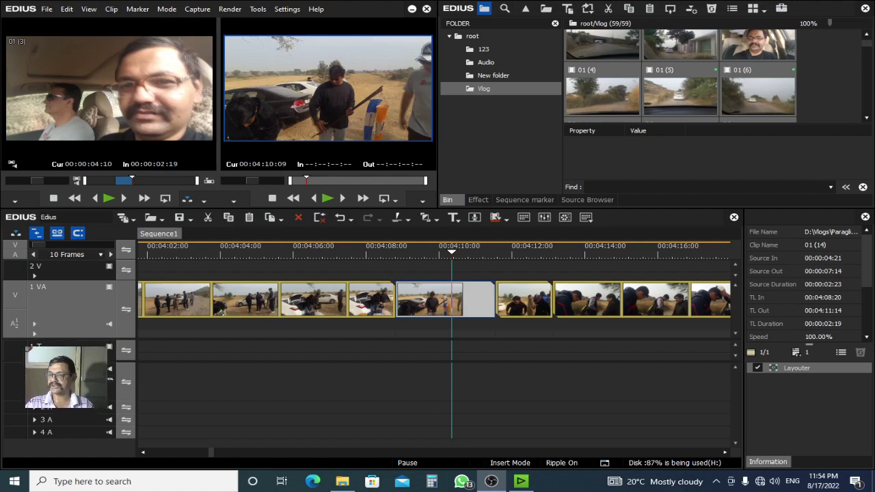
double_click(451, 304)
left_click(429, 253)
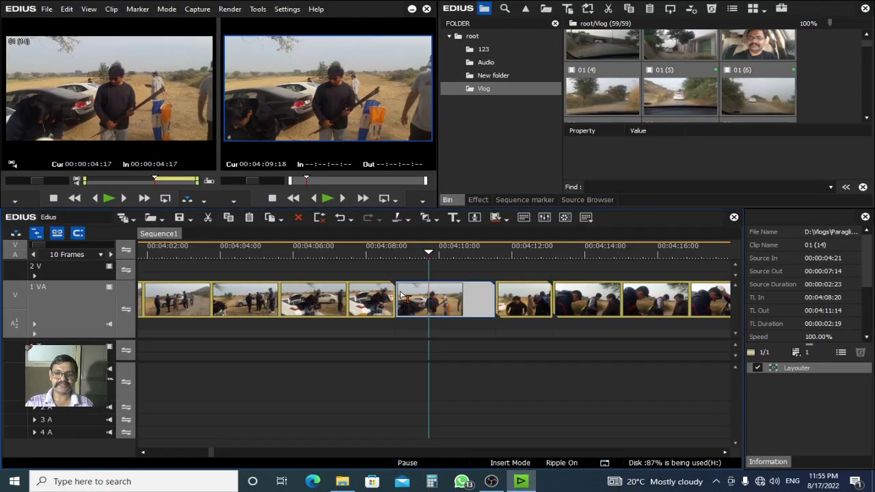
Extend the start of clip 01 (14) back to source in point 00:00:00:00 and reload it in the player.
left_click_drag(402, 296, 204, 319)
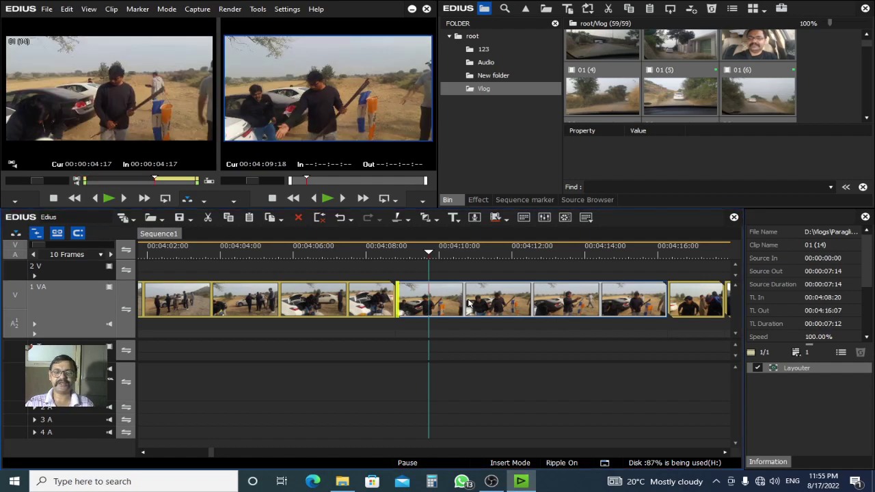
double_click(512, 297)
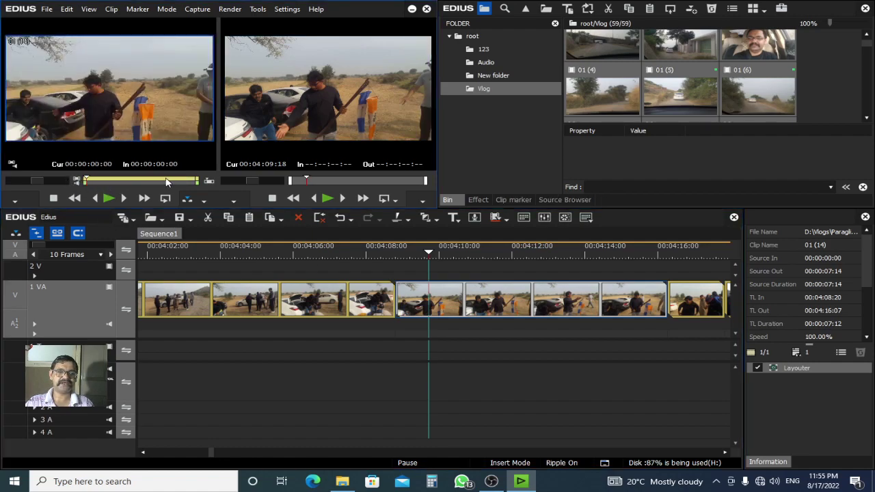
Scrub to 00:04:14:07, trim the end of clip 01 (14) back to 00:04:09:16, and show the shortened clip in the player.
left_click_drag(520, 256, 585, 288)
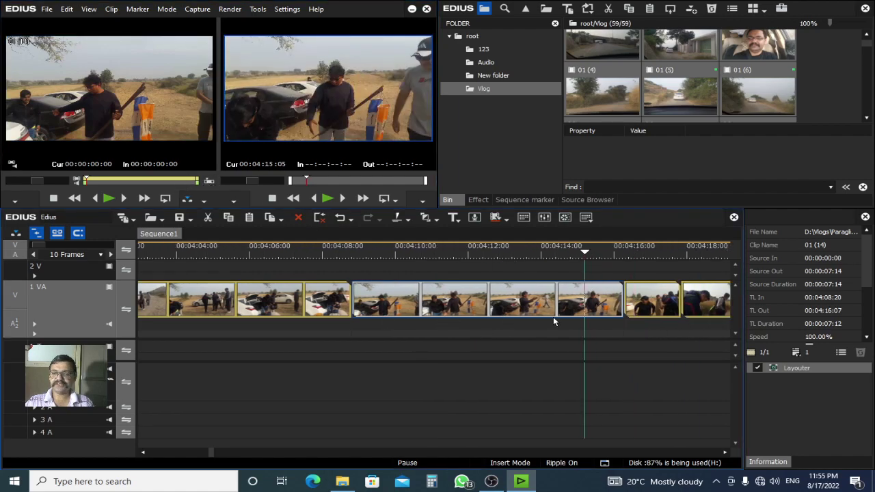
left_click_drag(521, 254, 539, 255)
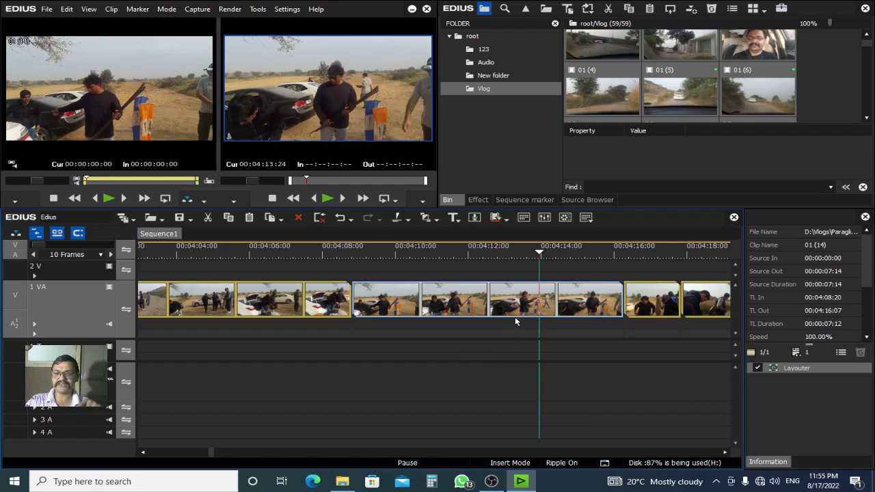
left_click_drag(541, 252, 551, 253)
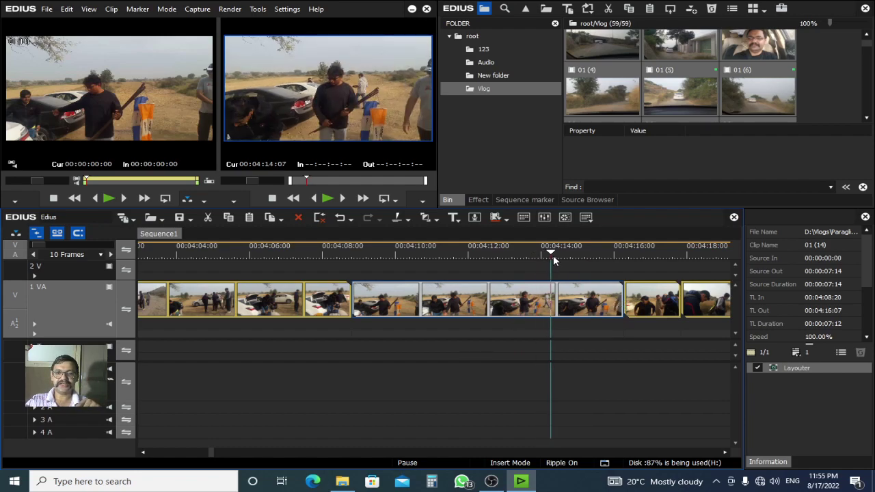
left_click(621, 300)
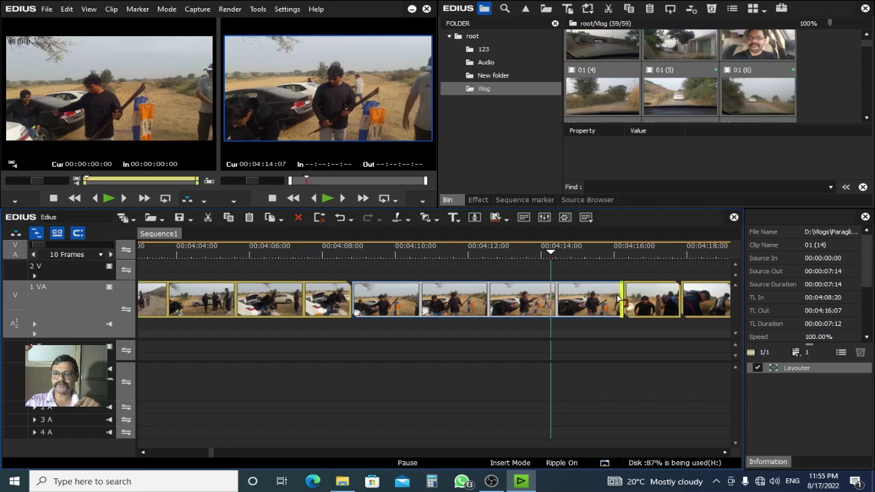
left_click(568, 297)
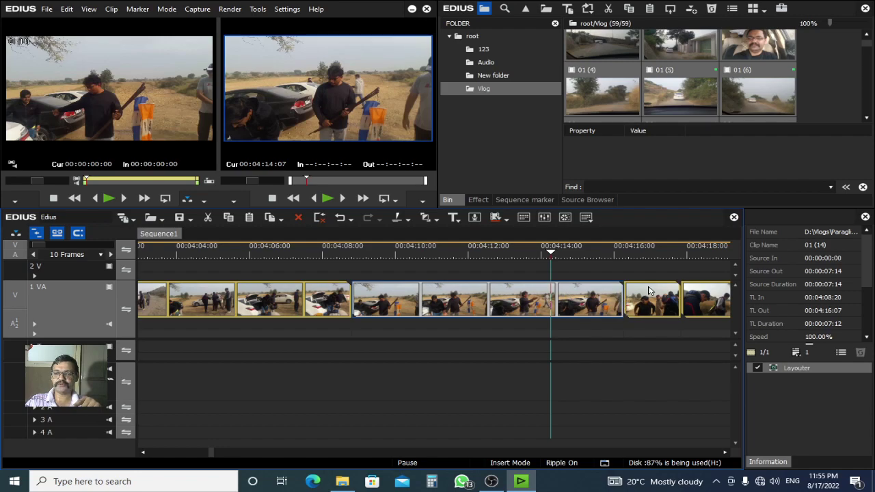
mouse_move(621, 295)
left_mouse_down()
mouse_move(443, 313)
mouse_move(381, 311)
mouse_move(370, 300)
left_mouse_up()
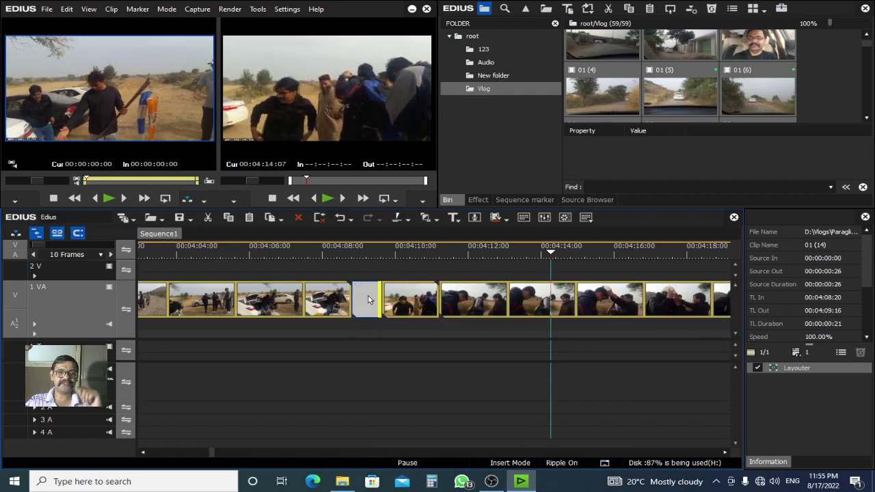
left_click(370, 299)
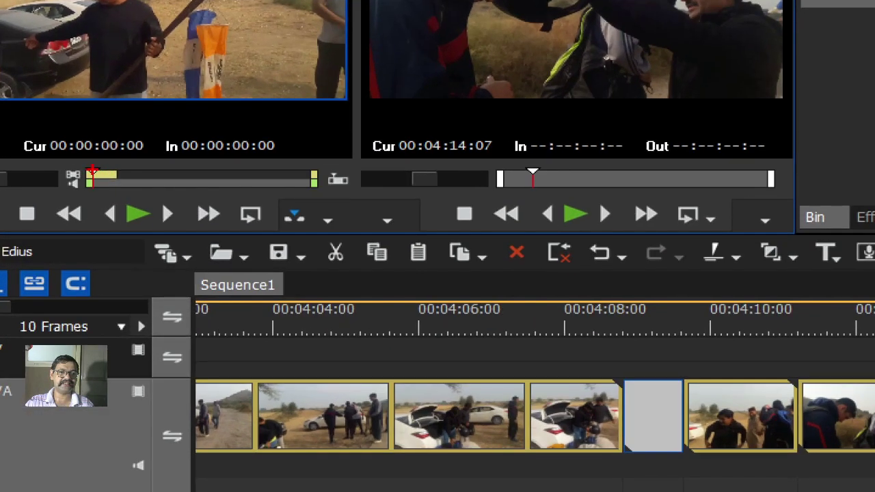
Move the playhead to 00:04:11:11 and set the timeline scale to 10 Seconds to view more of the sequence.
mouse_move(79, 168)
left_mouse_down()
mouse_move(124, 187)
mouse_move(381, 191)
mouse_move(384, 183)
left_mouse_up()
key("Escape")
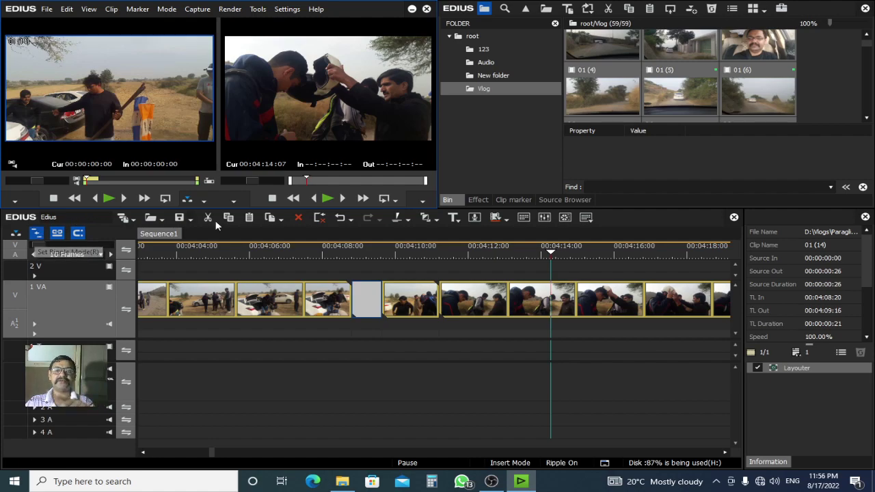
left_click_drag(539, 259, 447, 261)
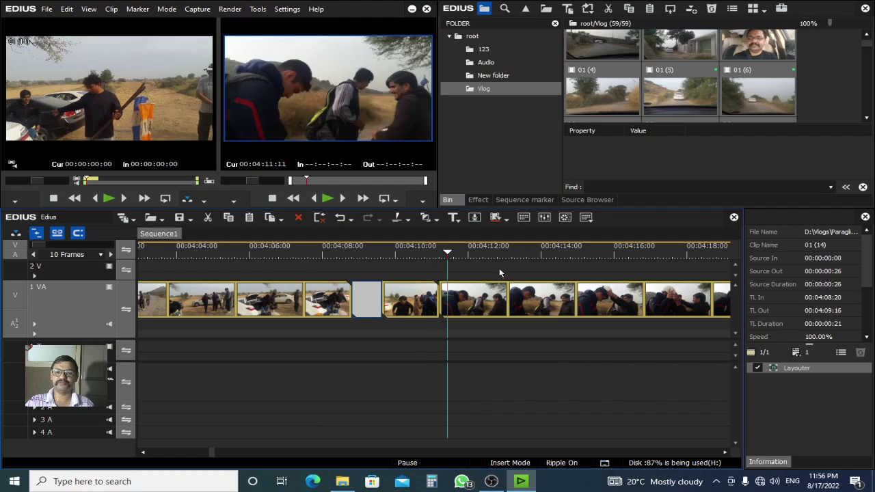
scroll(472, 281, "down", 5)
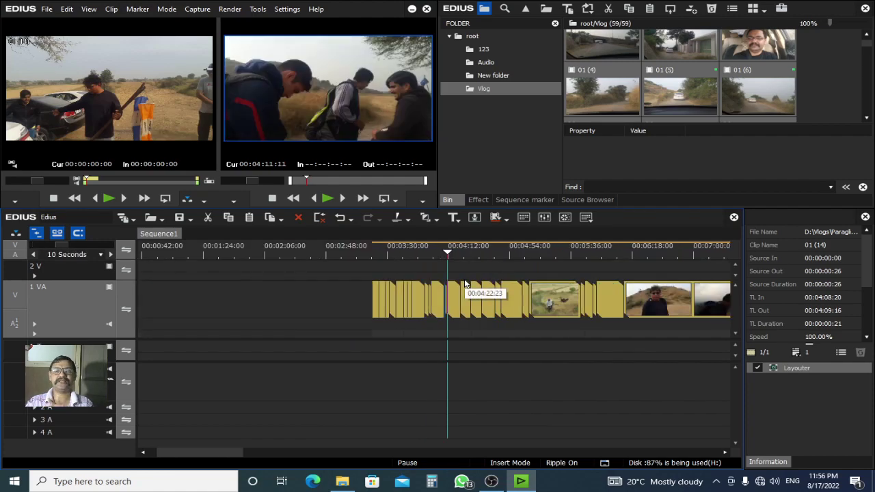